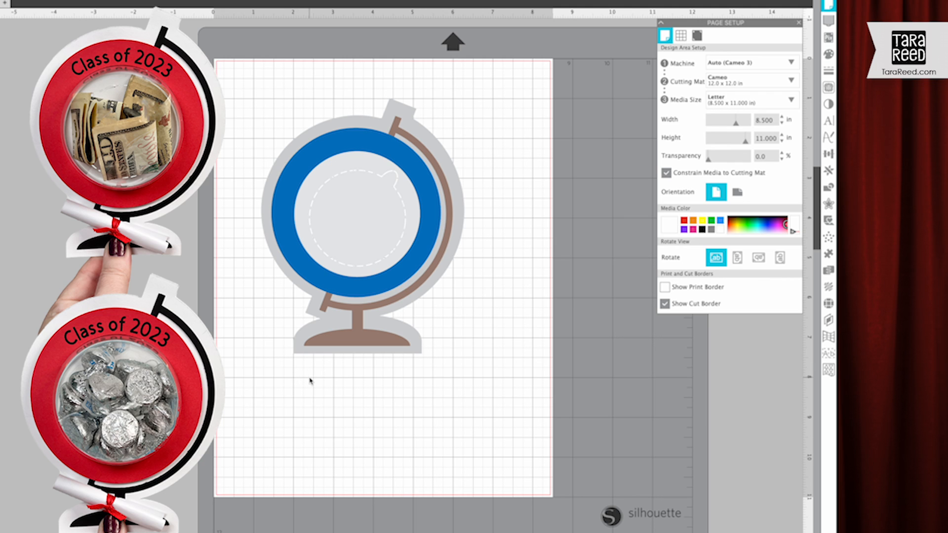
Step: Turn on registration marks for the letter-size page and check the registration mark settings
key("super+t")
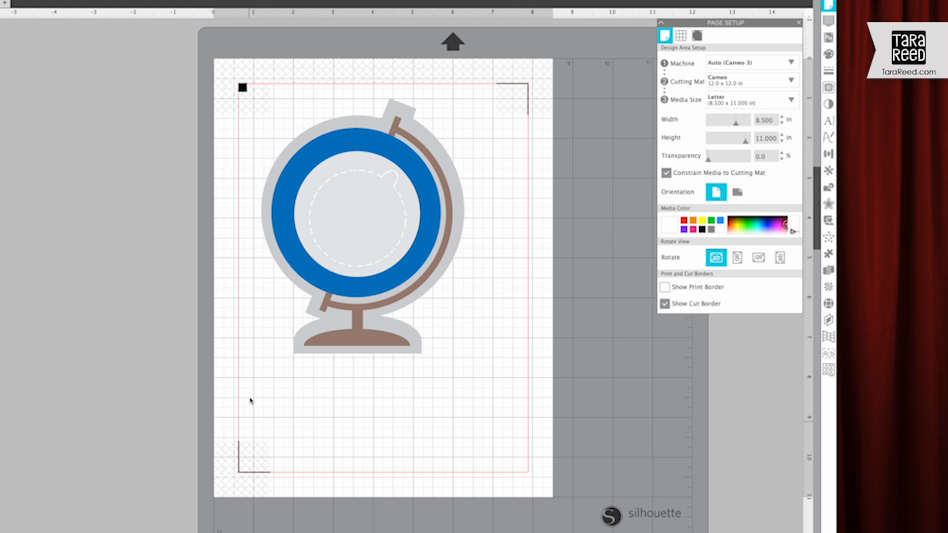
left_click(697, 36)
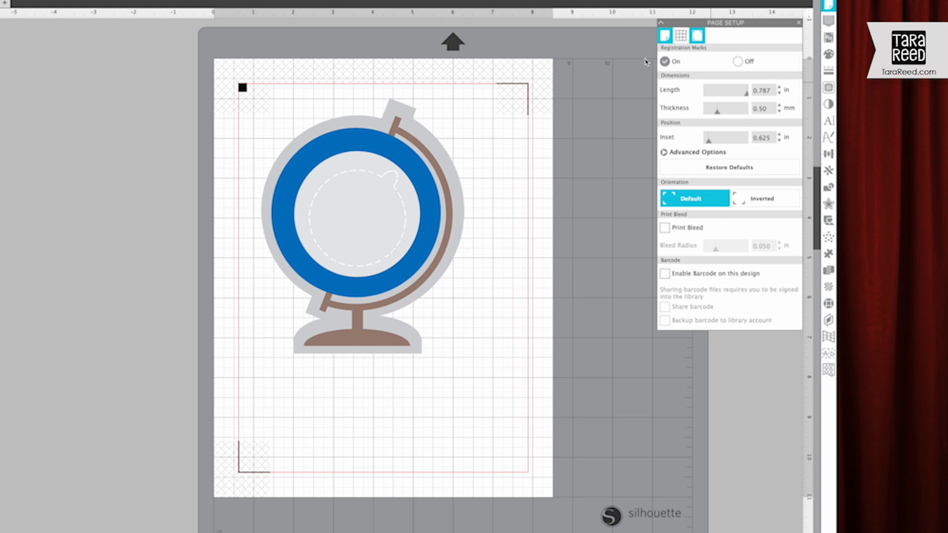
left_click(665, 36)
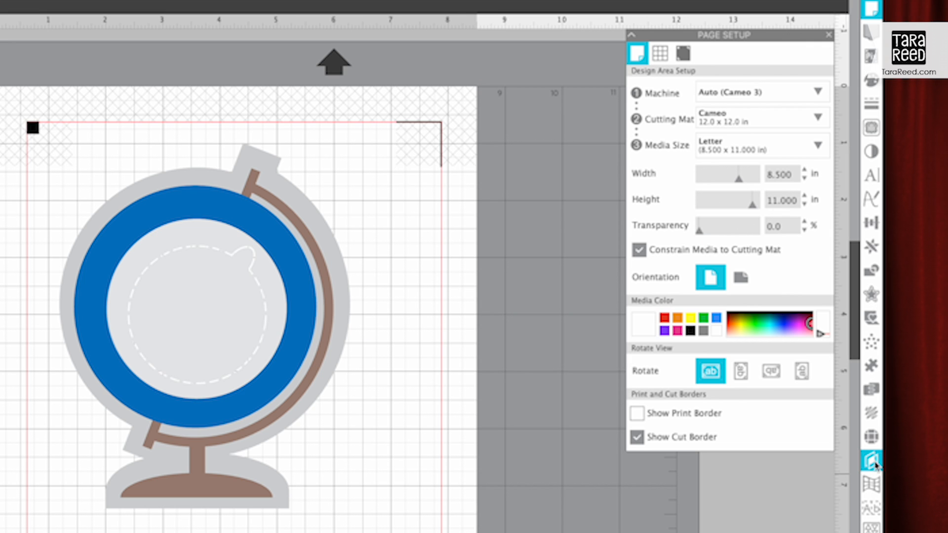
Step: Show the document's layers and move the blue ring, gray frame and brown stand apart from the light gray globe shape
left_click(872, 461)
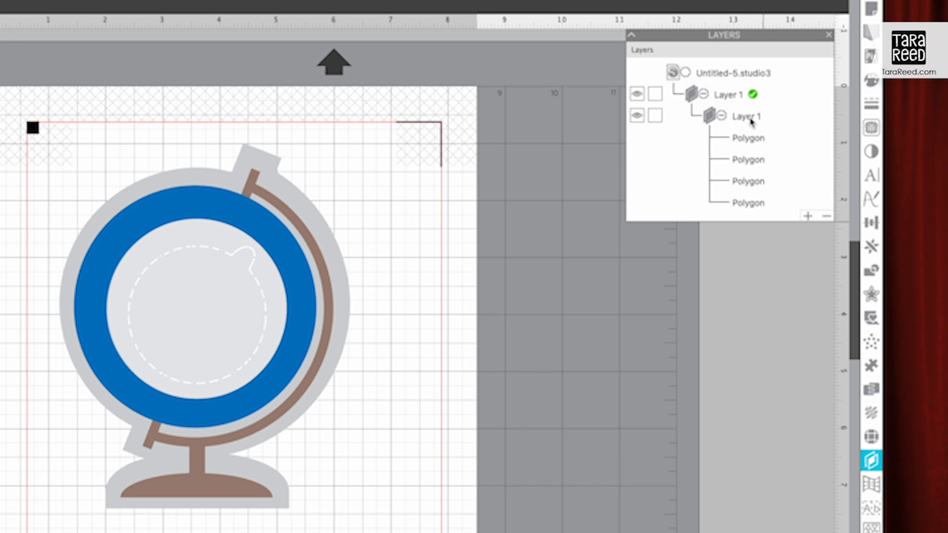
left_click_drag(259, 385, 335, 399)
left_click_drag(183, 442, 171, 532)
left_click(165, 398)
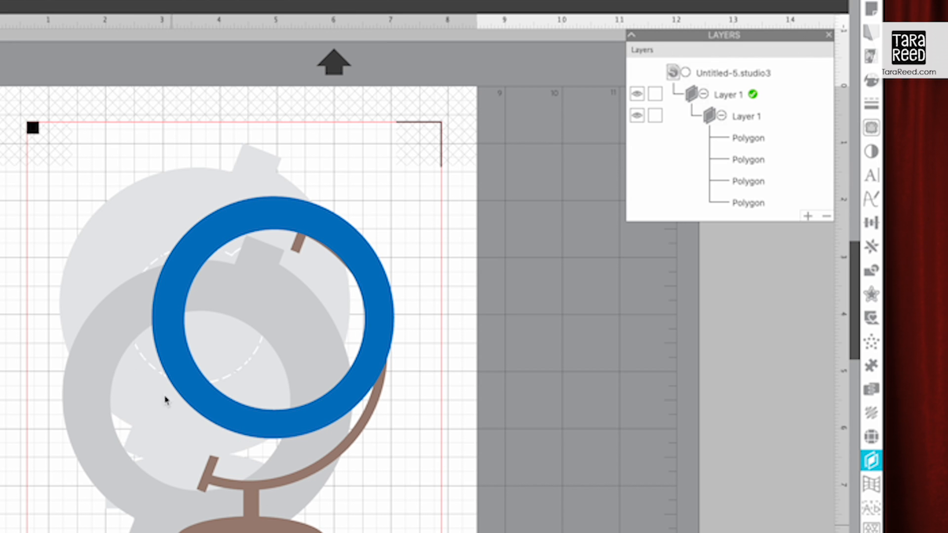
left_click(100, 265)
left_click(110, 339)
left_click(212, 525)
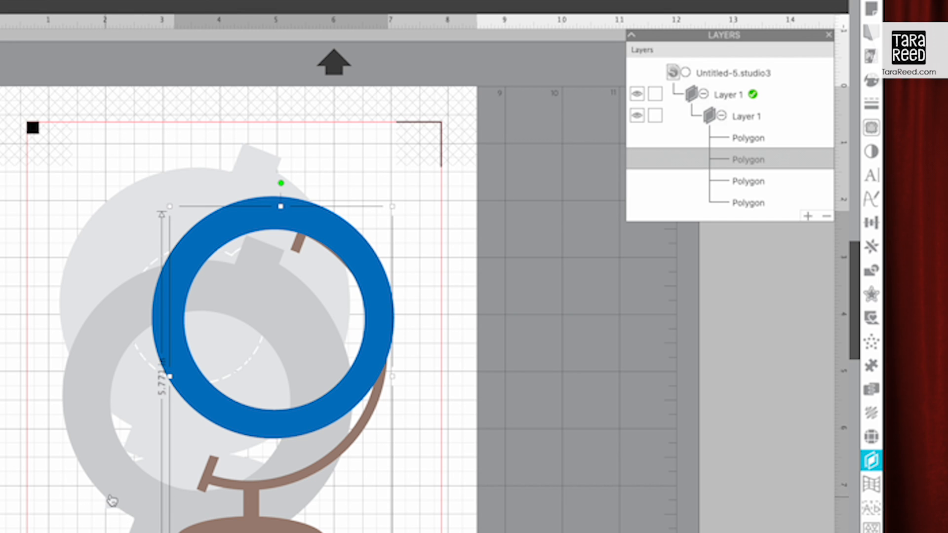
left_click_drag(258, 419, 309, 408)
Step: Add a new layer and name it "globe cut"
left_click(807, 217)
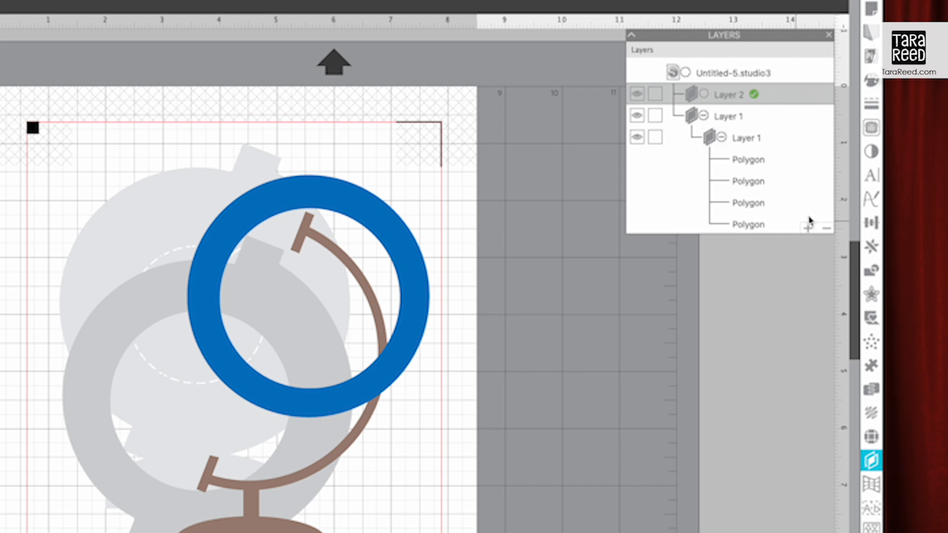
double_click(730, 99)
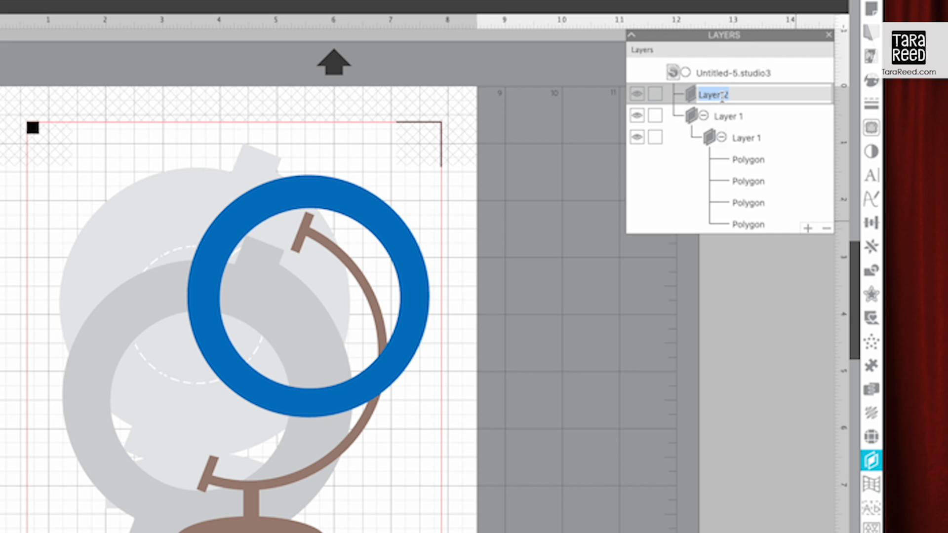
type("globe cut")
key("Return")
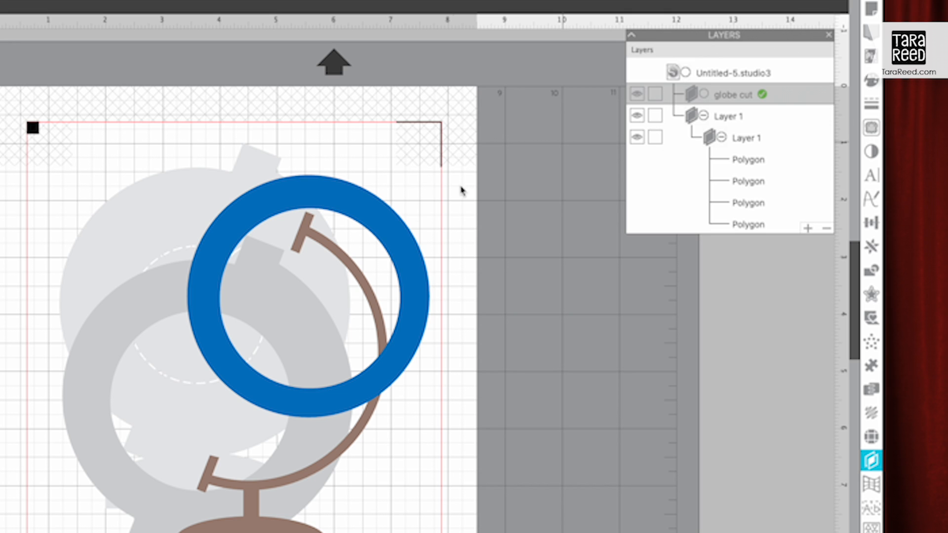
Step: Move the blue ring into the "globe cut" layer and hide the outer Layer 1
left_click(417, 289)
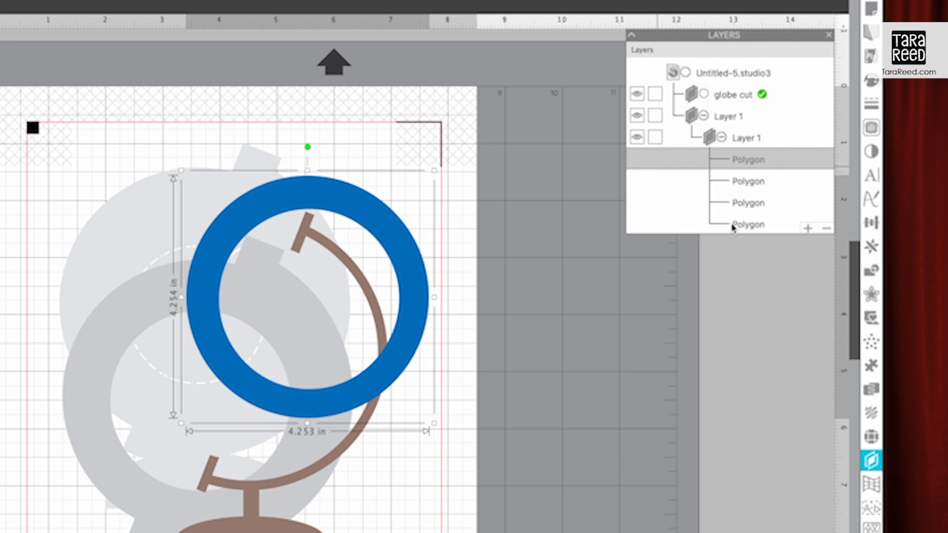
left_click_drag(745, 159, 738, 96)
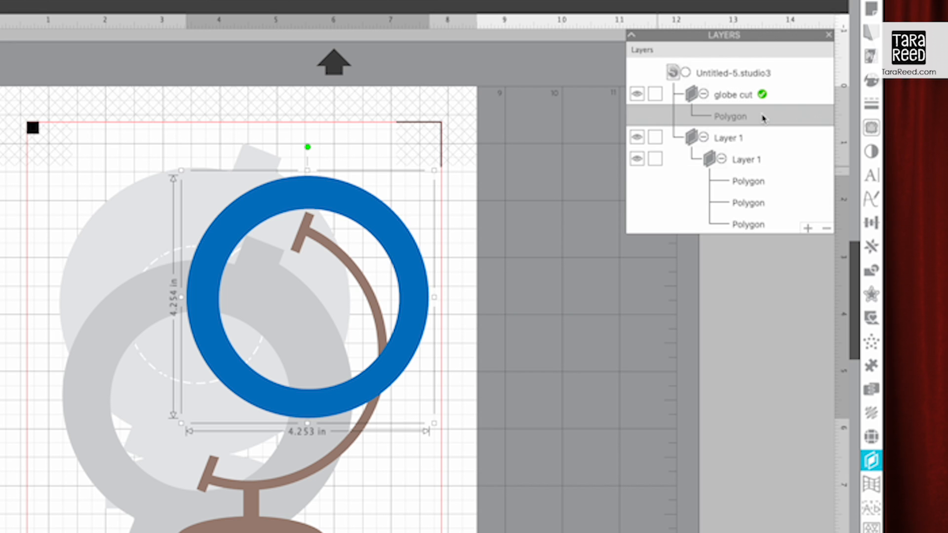
left_click(638, 139)
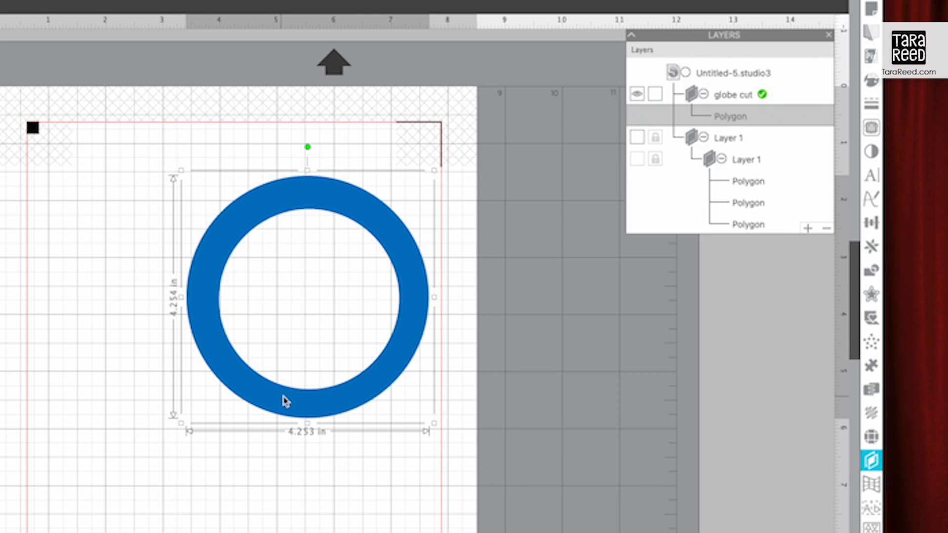
Step: Fill the ring with light gray E1E1E1 and shift it slightly to the right
left_click(873, 85)
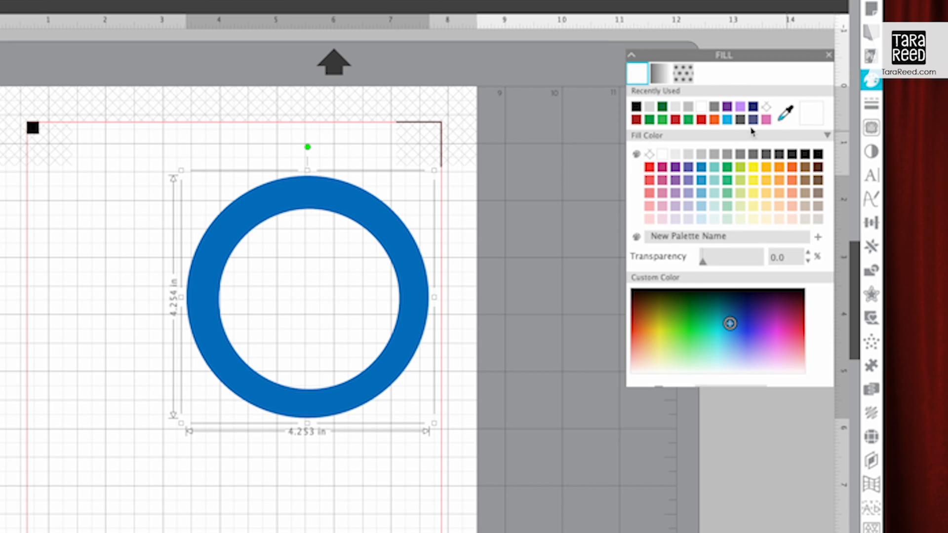
left_click(674, 88)
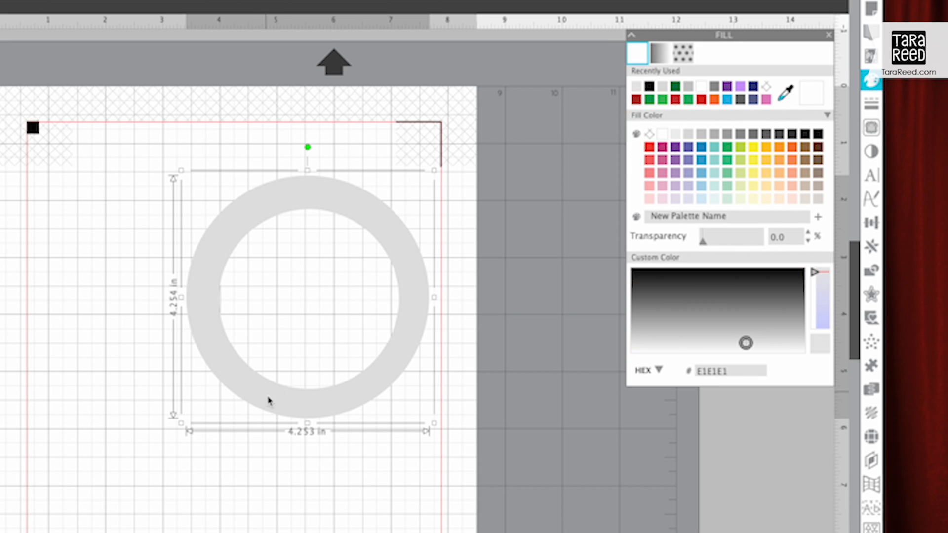
left_click_drag(287, 397, 324, 395)
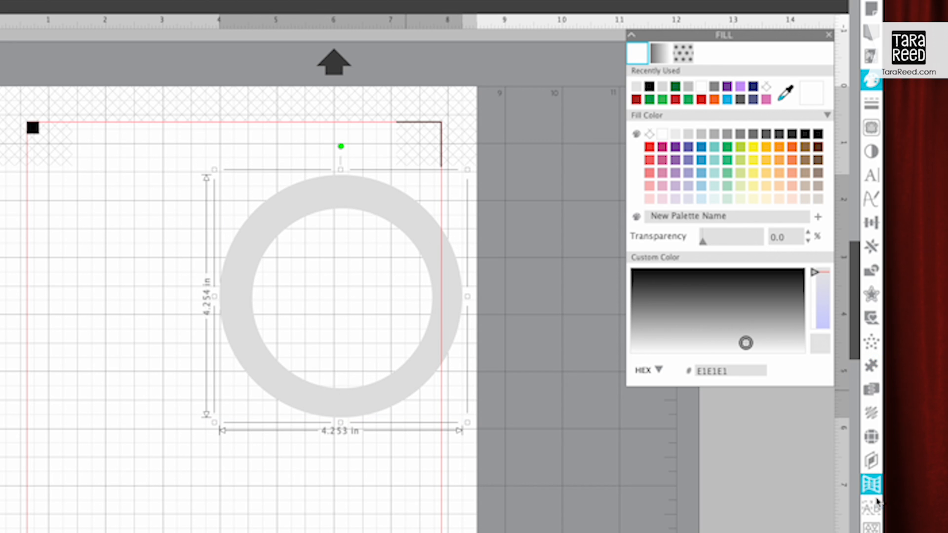
Step: Add another layer above "globe cut" and name it "text print"
left_click(871, 460)
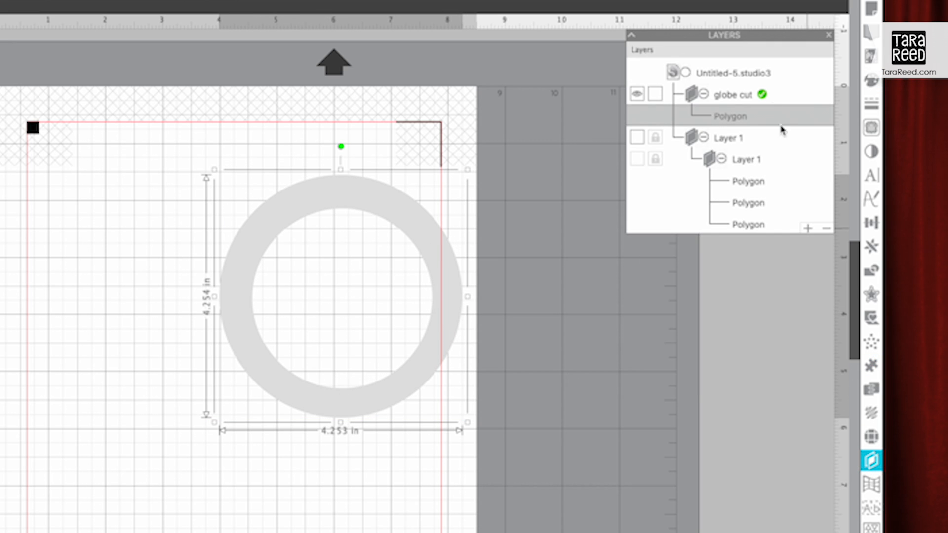
left_click(807, 229)
double_click(728, 97)
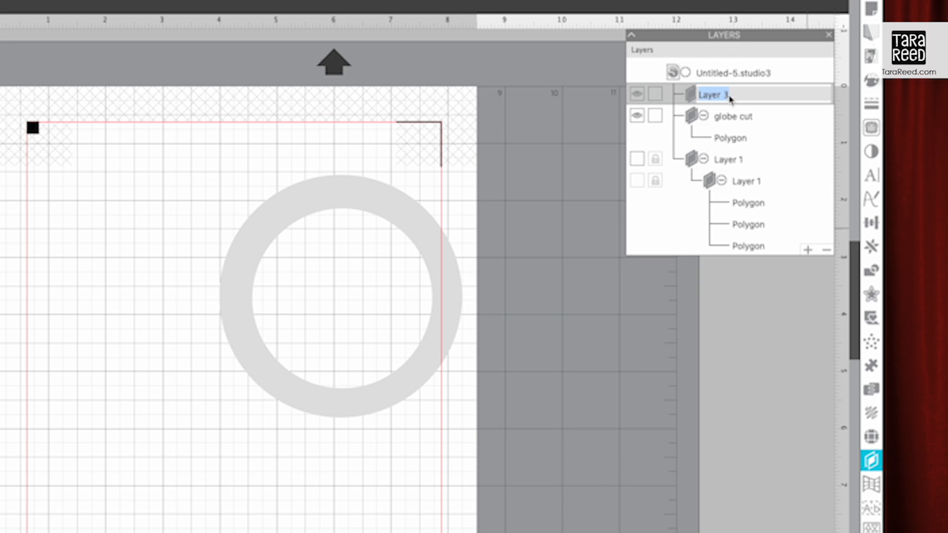
type("text print")
key("Return")
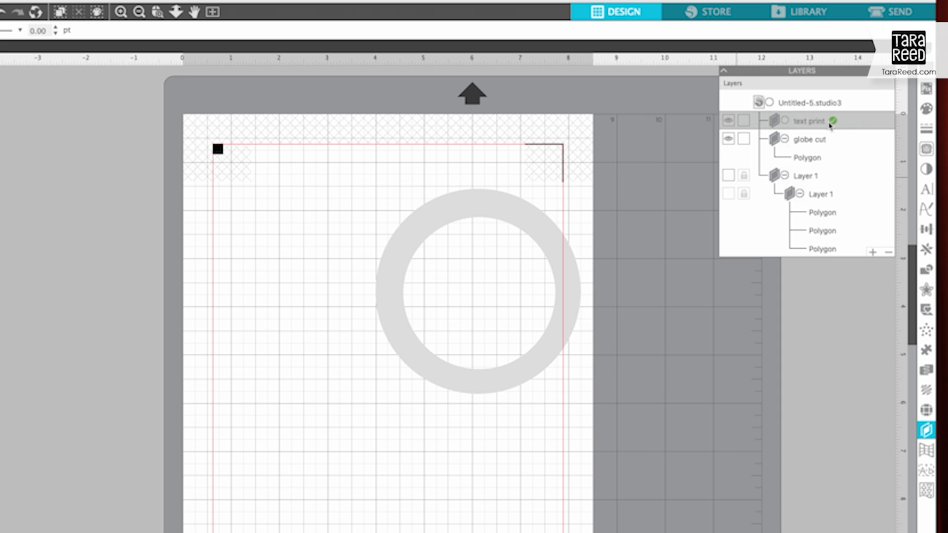
Step: Draw a circle about 3.5 in across to the left of the gray ring on the "text print" layer
key("super+plus")
left_click_drag(306, 300, 305, 409)
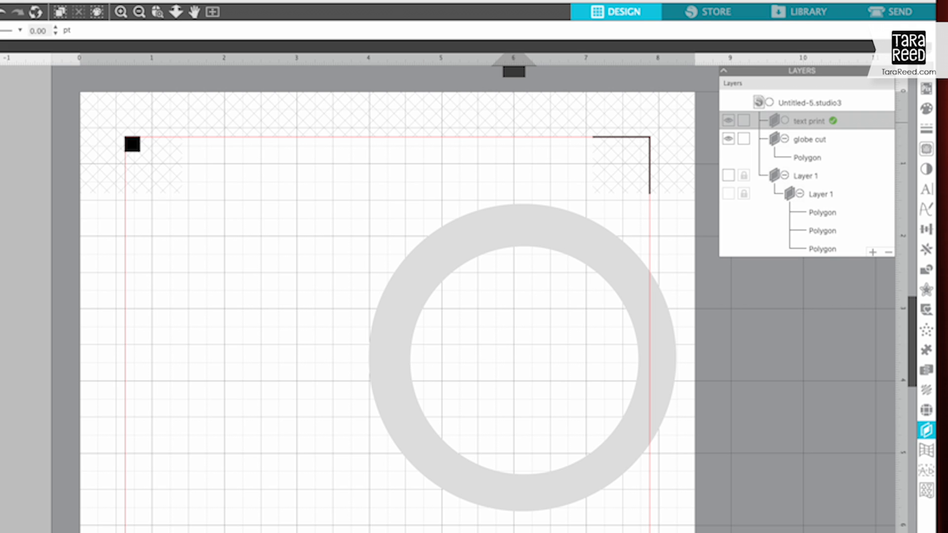
left_click_drag(149, 232, 386, 504)
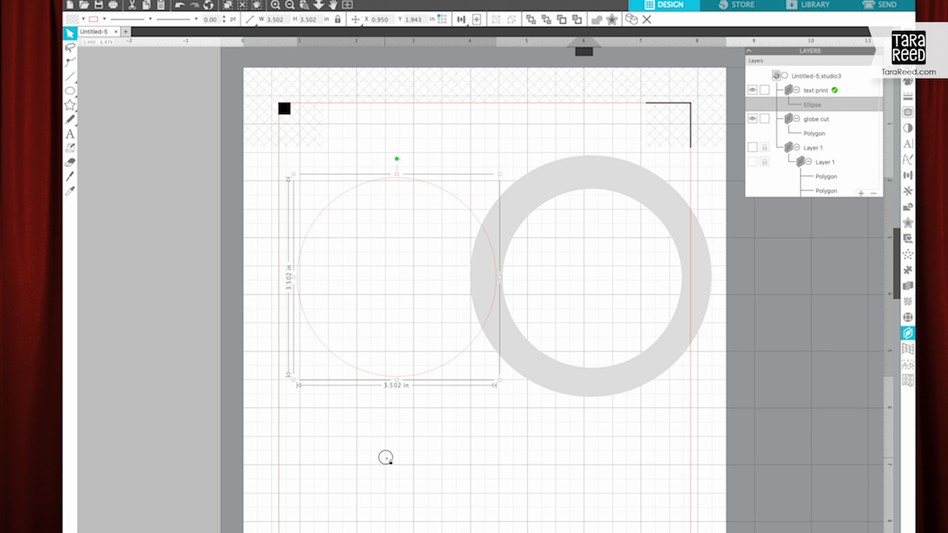
left_click(385, 457)
Step: Move the gray ring farther right and place a duplicate of the circle lower on the page
left_click_drag(572, 387, 630, 387)
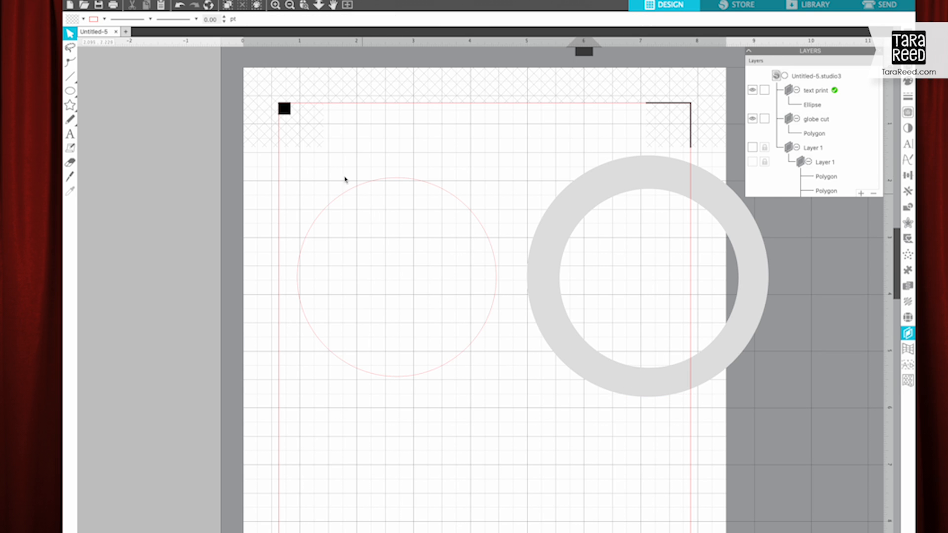
left_click_drag(342, 197, 504, 410)
left_click(368, 408)
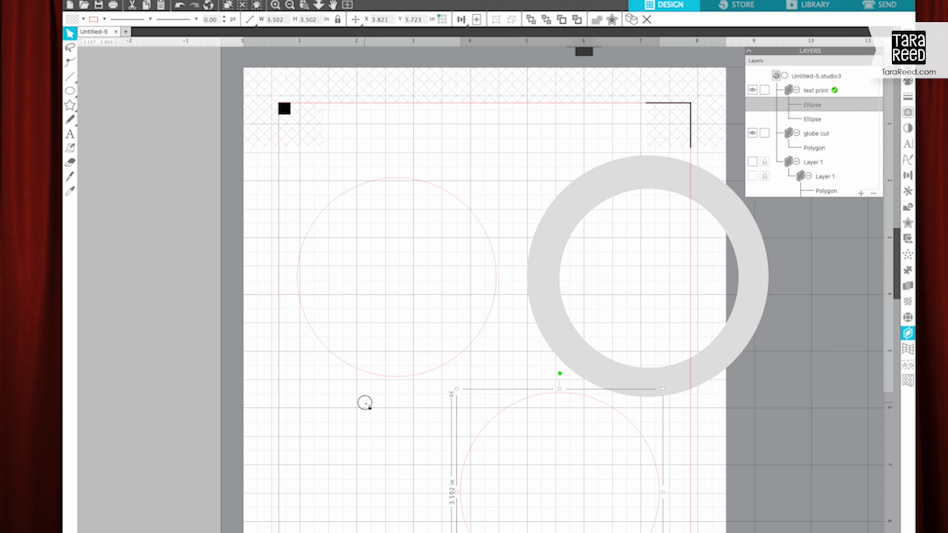
Step: Add the text "CLass of 2023" below the upper circle and fill it with black
left_click(71, 134)
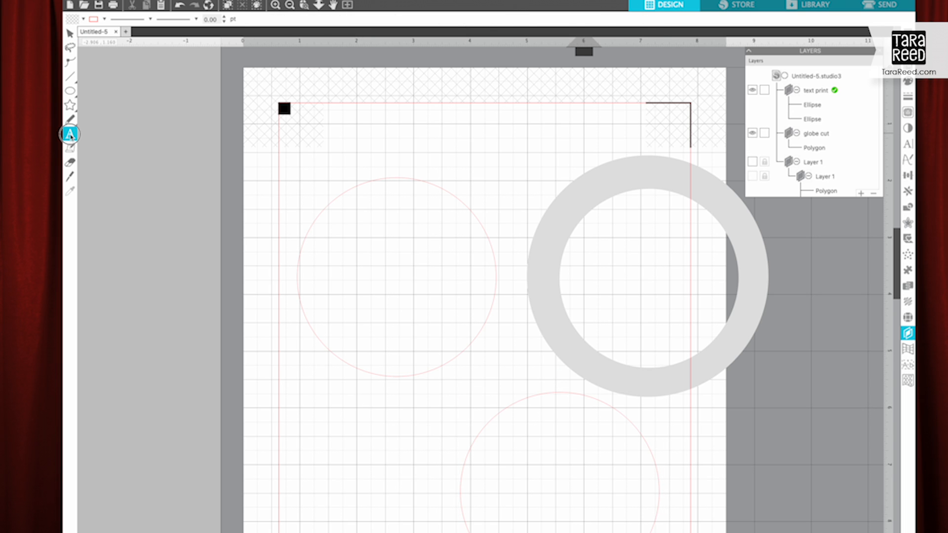
left_click(334, 406)
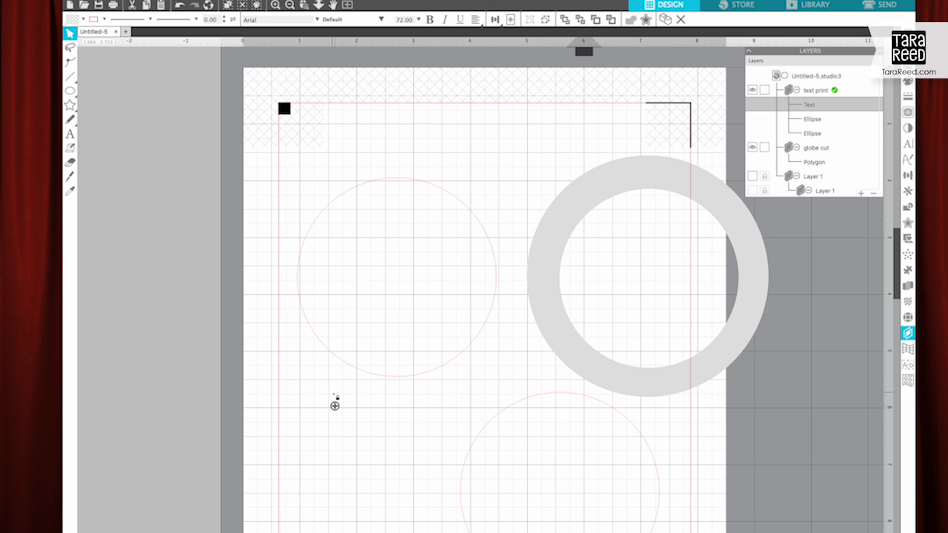
type("CLass of 2023")
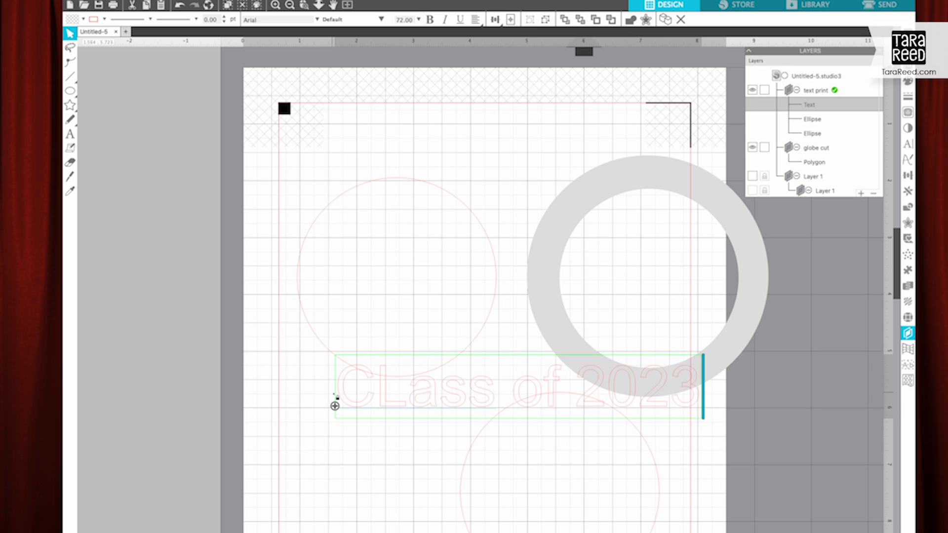
key("ctrl+a")
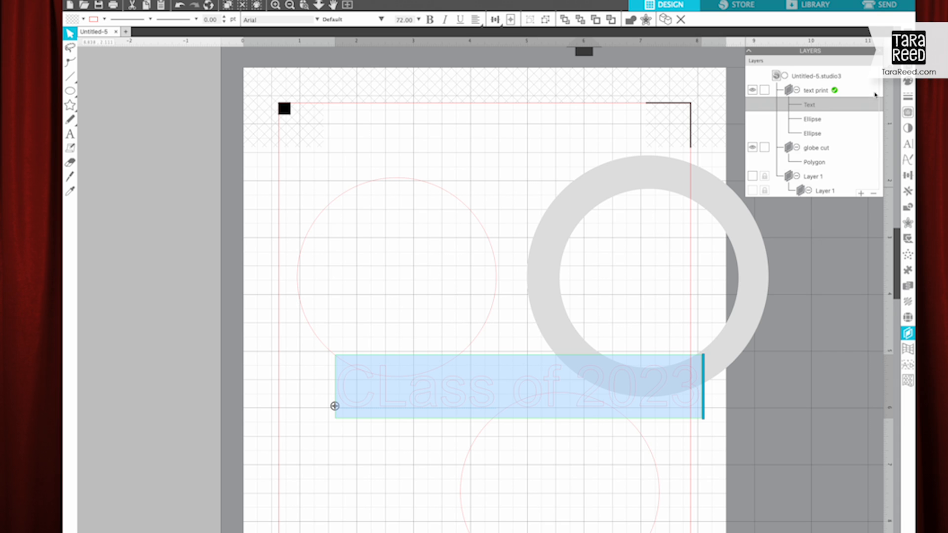
left_click(907, 81)
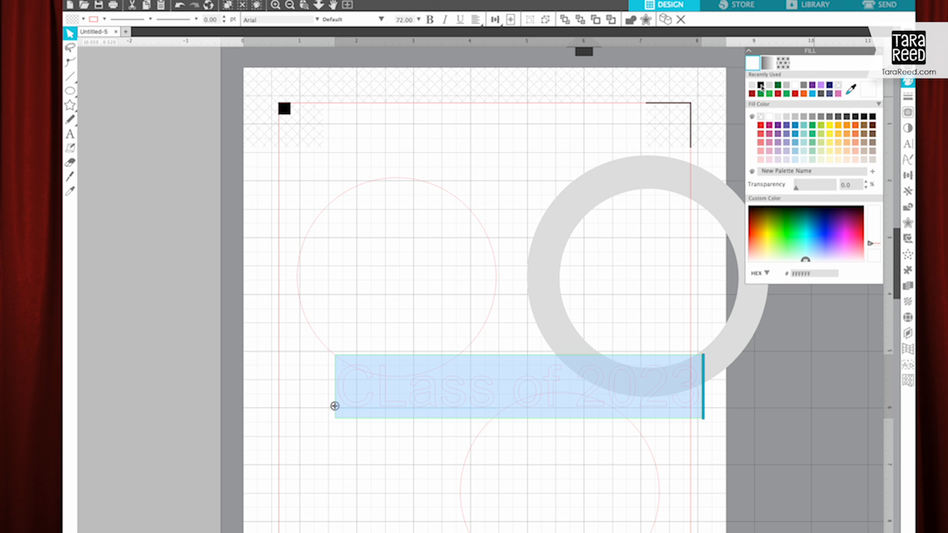
left_click(760, 86)
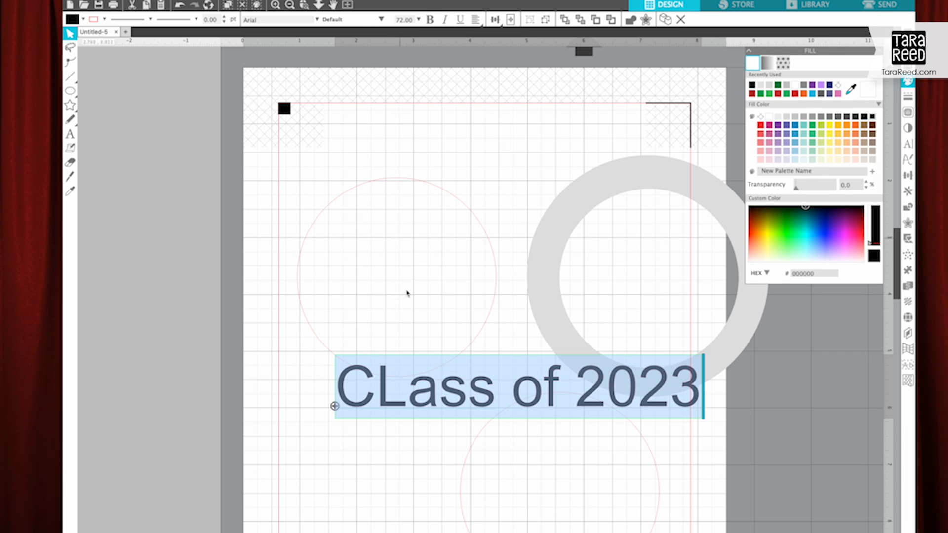
Step: Correct the text to "Class of 2023" and set its font size to 36 pt
left_click(413, 400)
key("BackSpace")
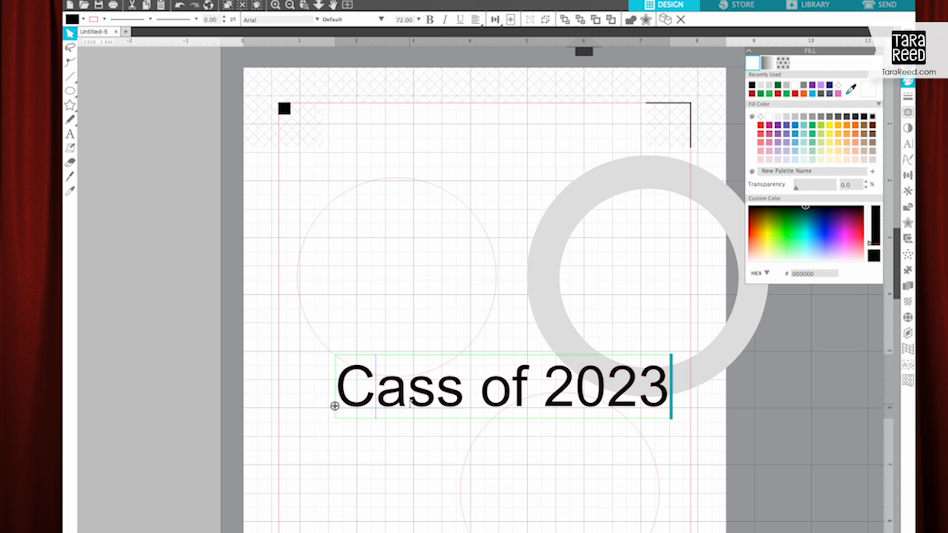
type("l")
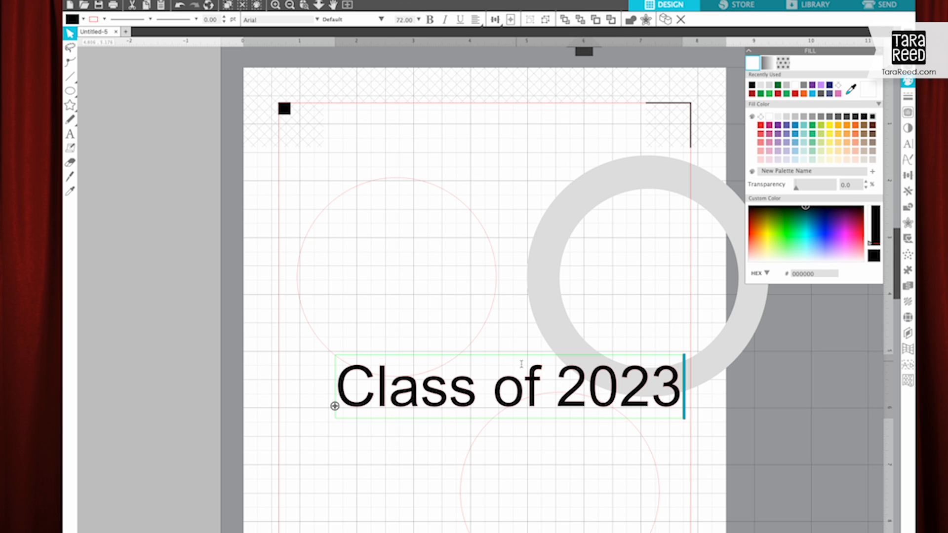
key("ctrl+a")
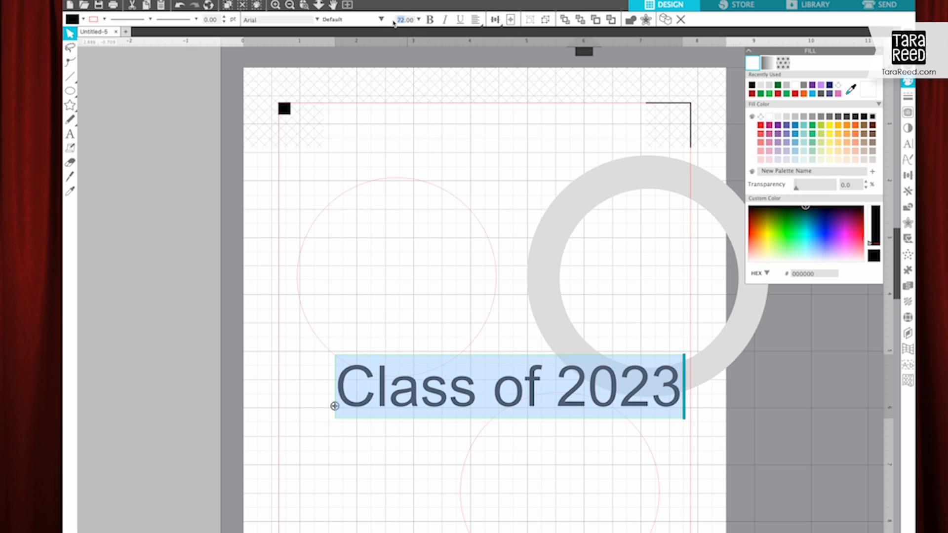
type("6")
key("Return")
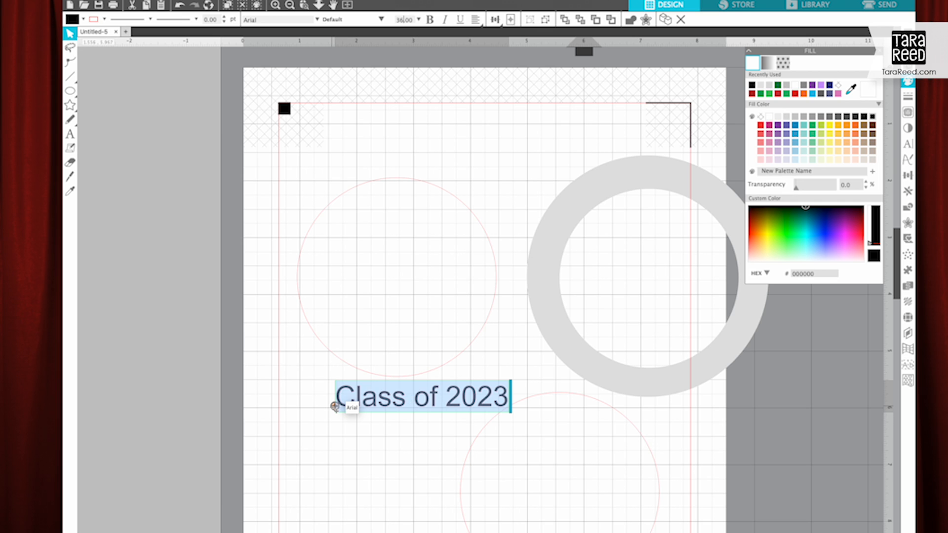
Step: Curve the text along the top of the upper circle and position it on the upper part of the gray ring
left_click_drag(335, 406, 296, 202)
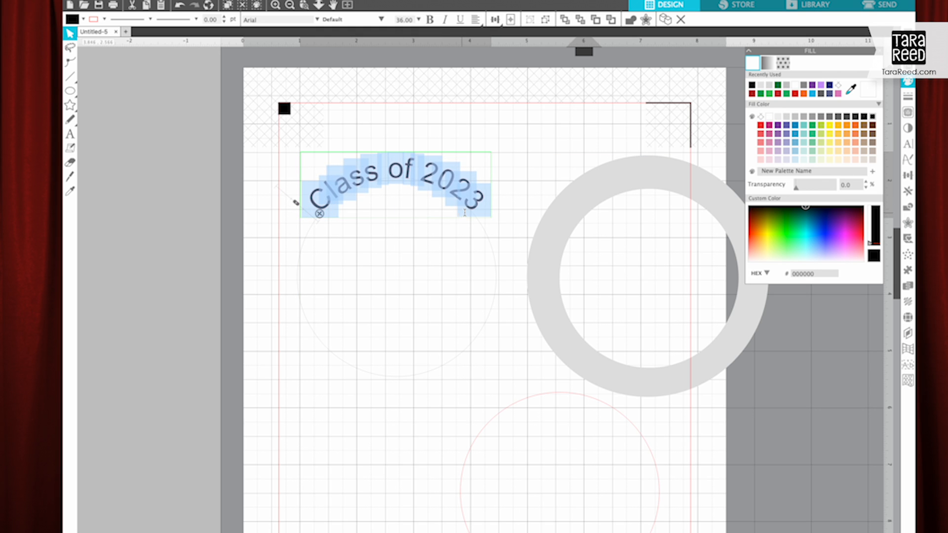
left_click(266, 273)
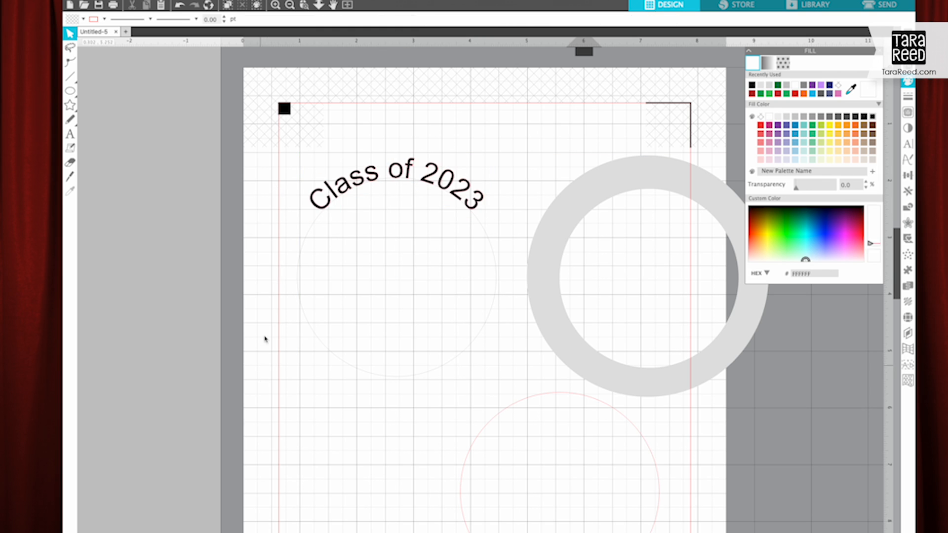
left_click_drag(337, 199, 591, 207)
left_click(599, 215)
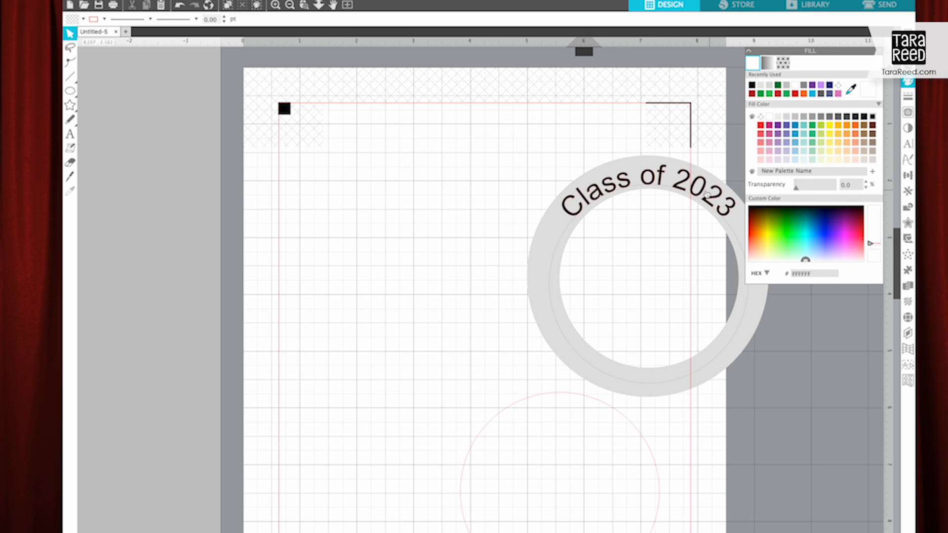
Step: Move the lower circle to the open area beside the gray ring and add the text "Class of 2023" below it
left_click_drag(536, 402, 367, 151)
left_click(329, 223)
left_click(70, 133)
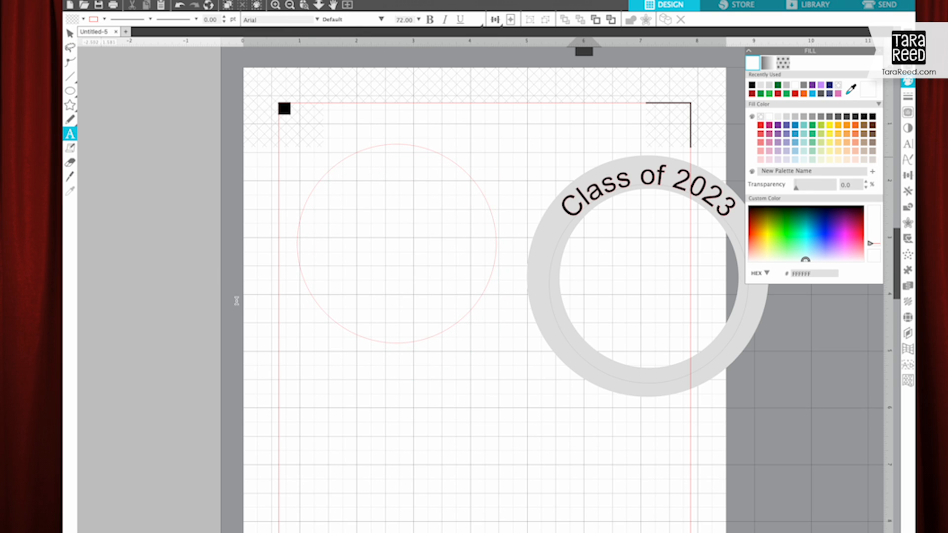
key("Escape")
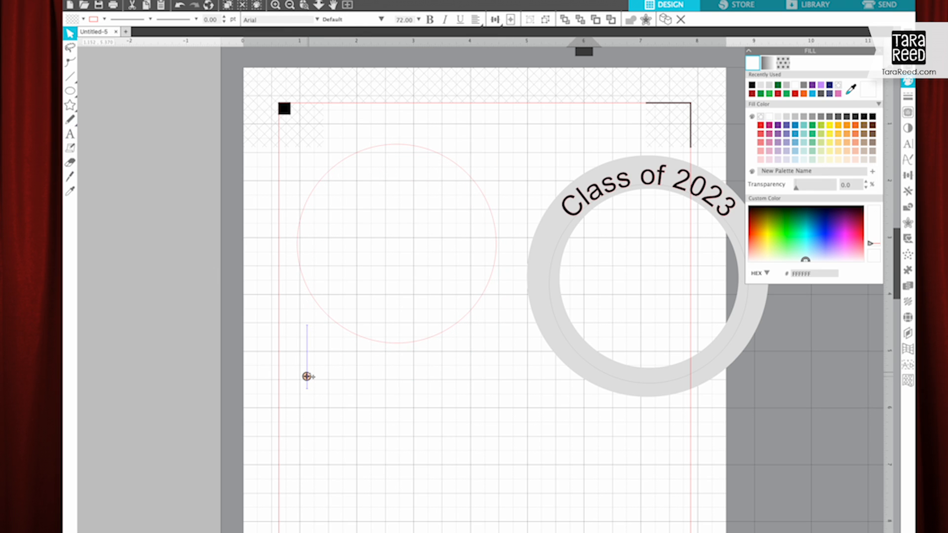
type("Class of 2023")
Step: Fill the new text below the circle with black and set its font size to 36 pt
key("super+a")
left_click(872, 116)
double_click(404, 20)
type("36")
key("Return")
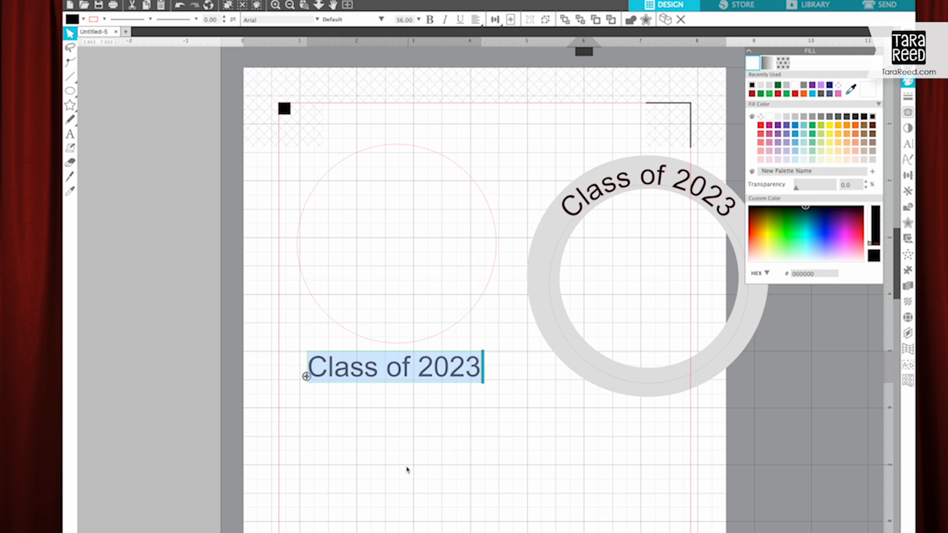
Step: Curve the new text along the inside bottom of the circle and try it on the lower part of the gray ring
left_click_drag(307, 376, 309, 311)
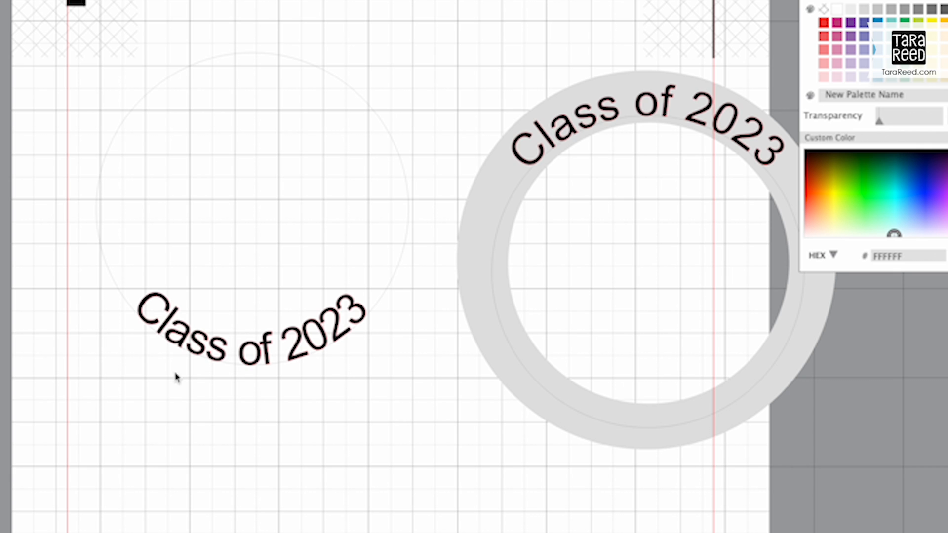
left_click_drag(204, 354, 603, 433)
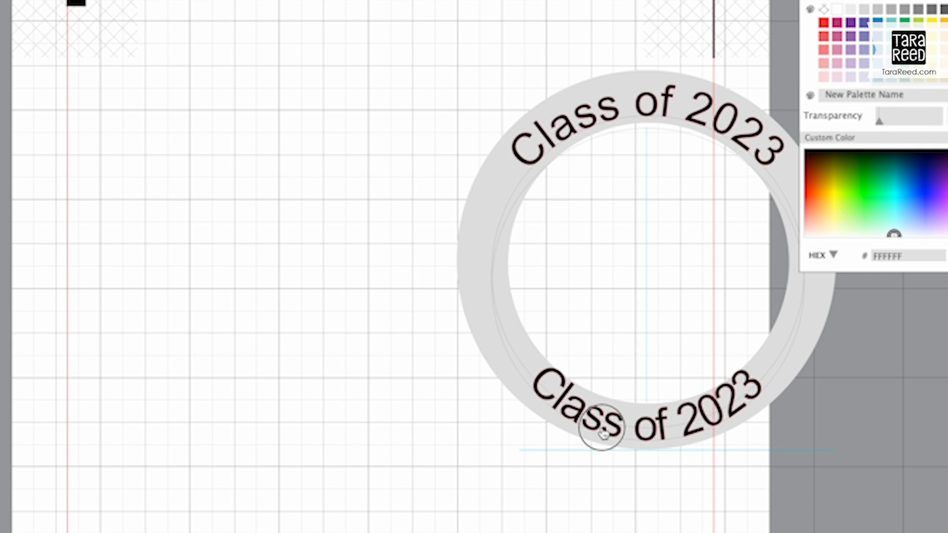
left_click_drag(599, 430, 207, 419)
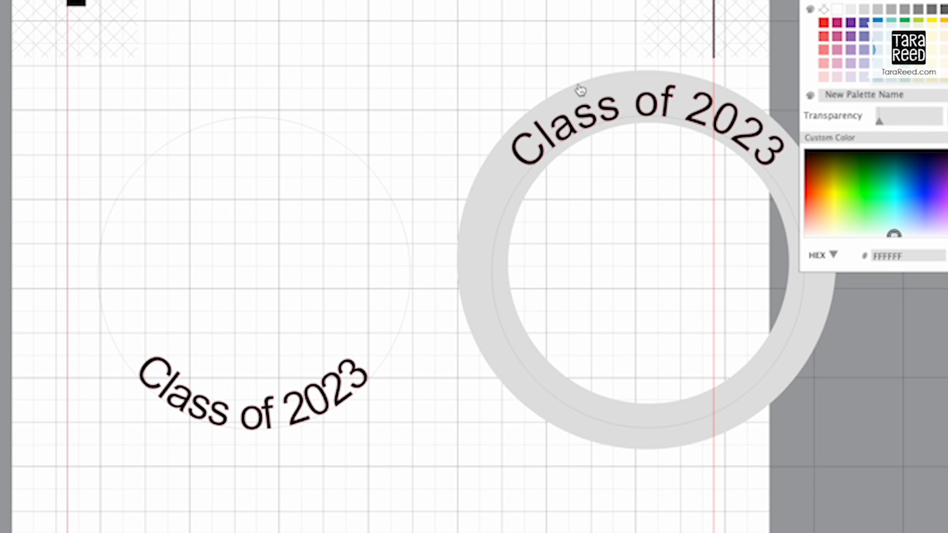
Step: Shift the curved text to the outside of its circle's bottom edge and place it on the lower part of the gray ring
left_click(226, 419)
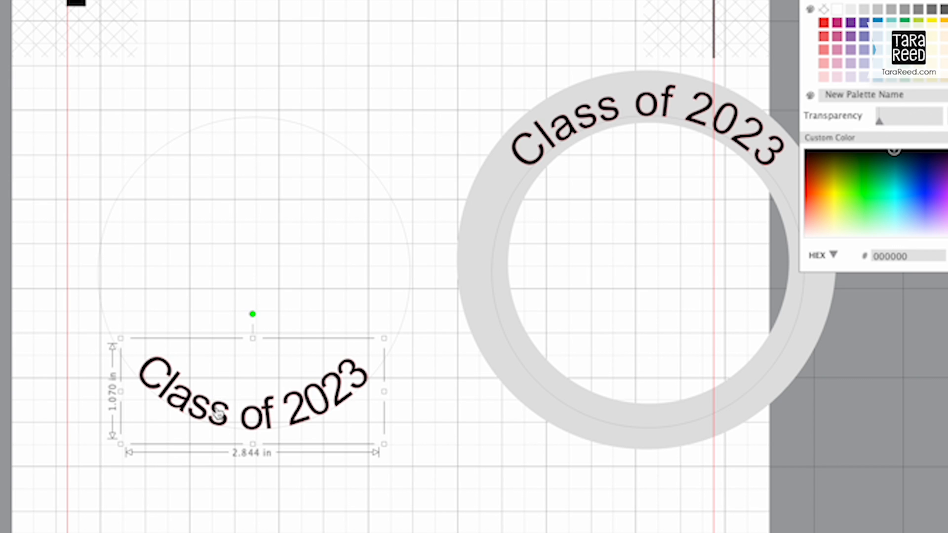
left_click(204, 501)
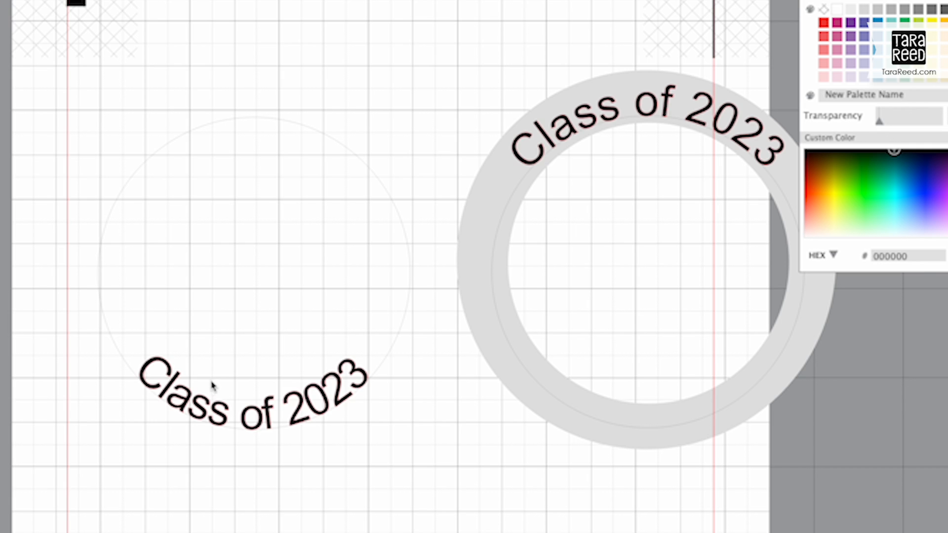
key("super+plus")
key("super+plus")
left_click_drag(20, 532, 345, 373)
left_click(294, 303)
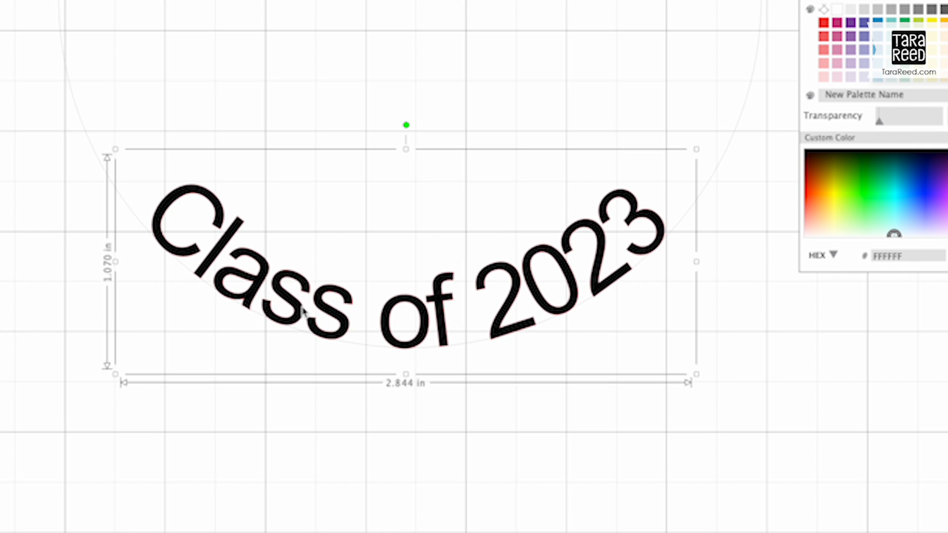
double_click(275, 291)
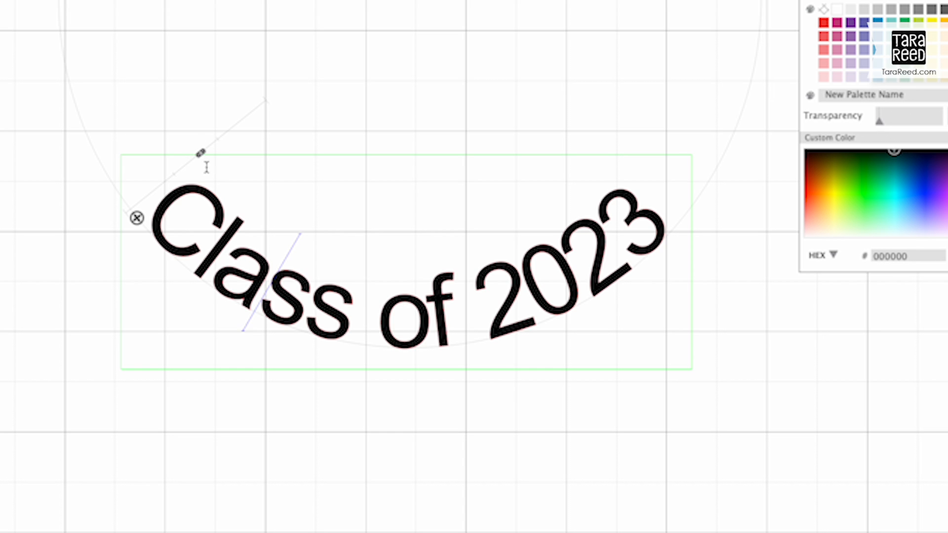
left_click_drag(201, 155, 142, 197)
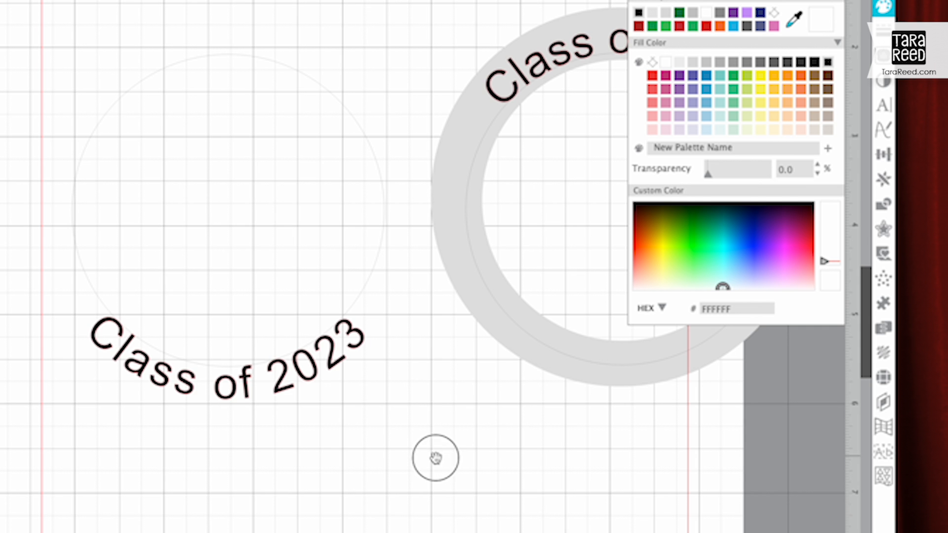
left_click_drag(433, 455, 209, 509)
left_click_drag(46, 452, 426, 427)
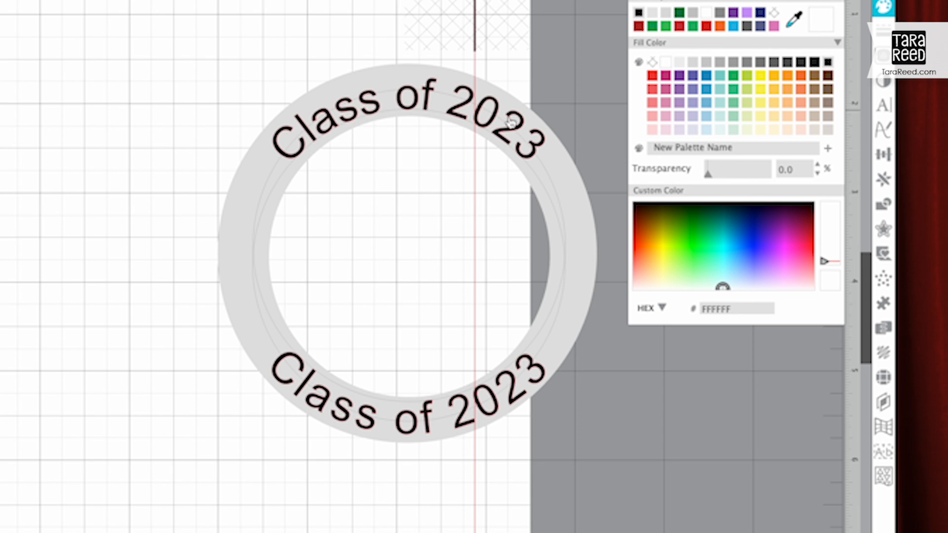
Step: Set the character spacing of the lower "Class of 2023" text to 90%
left_click(371, 431)
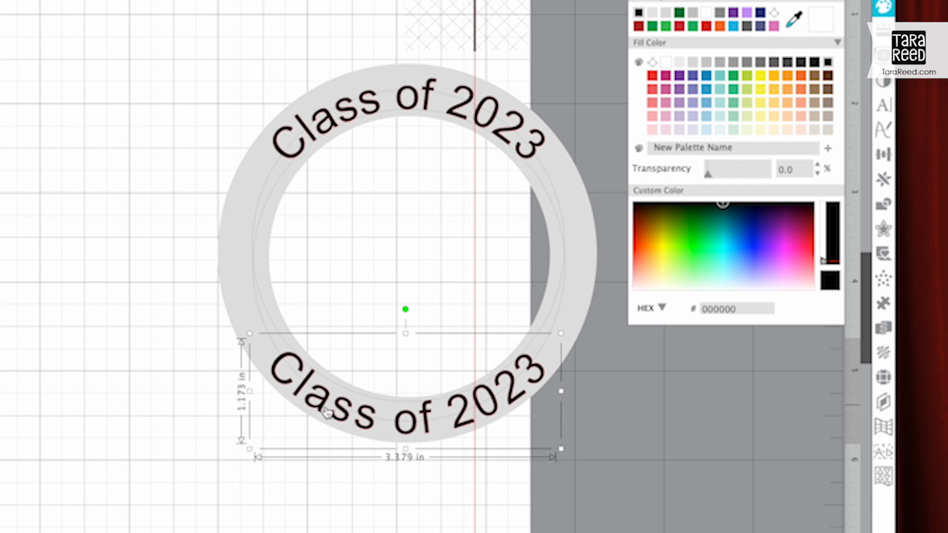
left_click(886, 115)
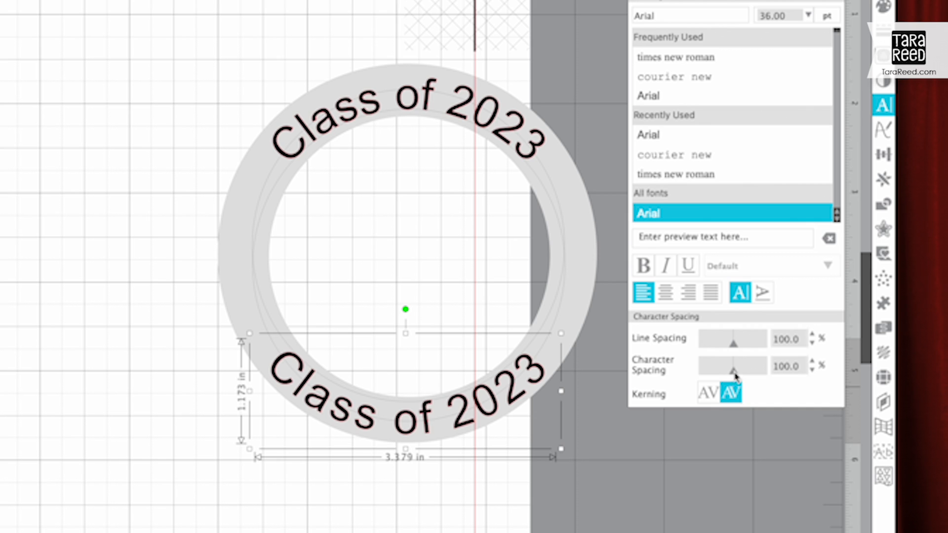
mouse_move(736, 378)
left_mouse_down()
mouse_move(700, 379)
mouse_move(768, 378)
mouse_move(729, 377)
left_mouse_up()
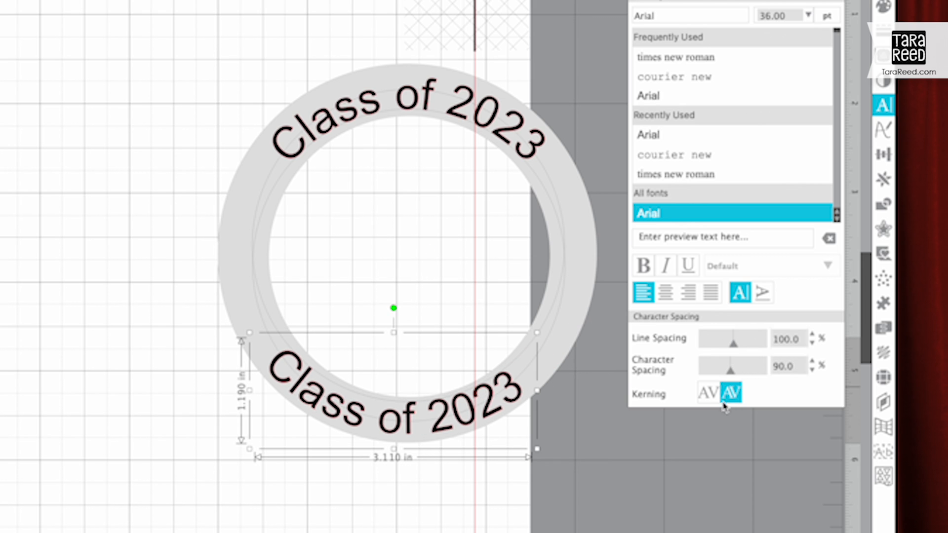
left_click(412, 435)
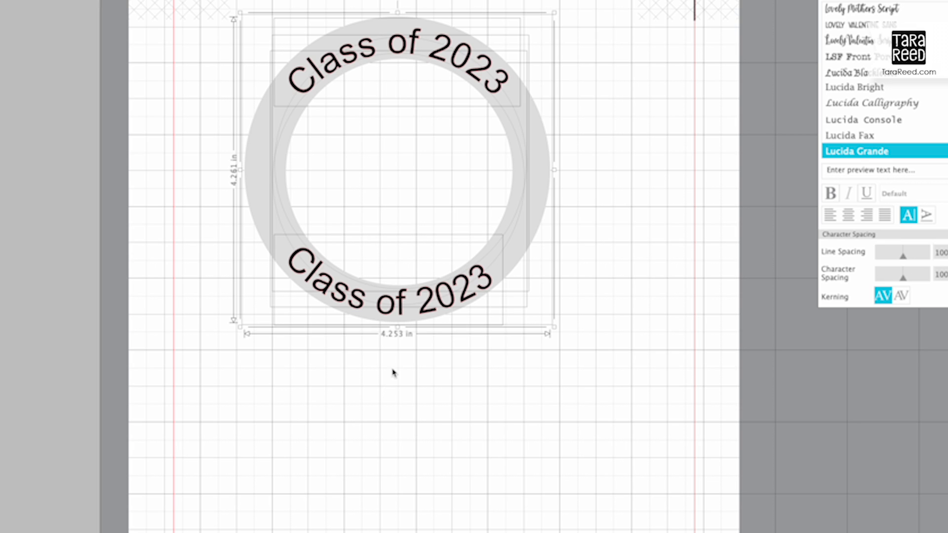
Step: Convert the lower "Class of 2023" text into separate letter shapes, detached from its circle
left_click(369, 388)
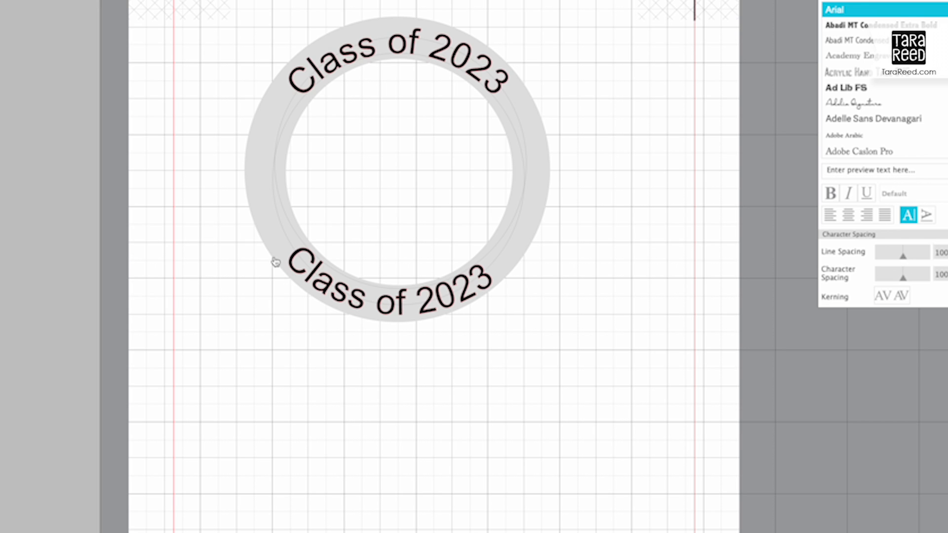
left_click_drag(312, 329, 418, 197)
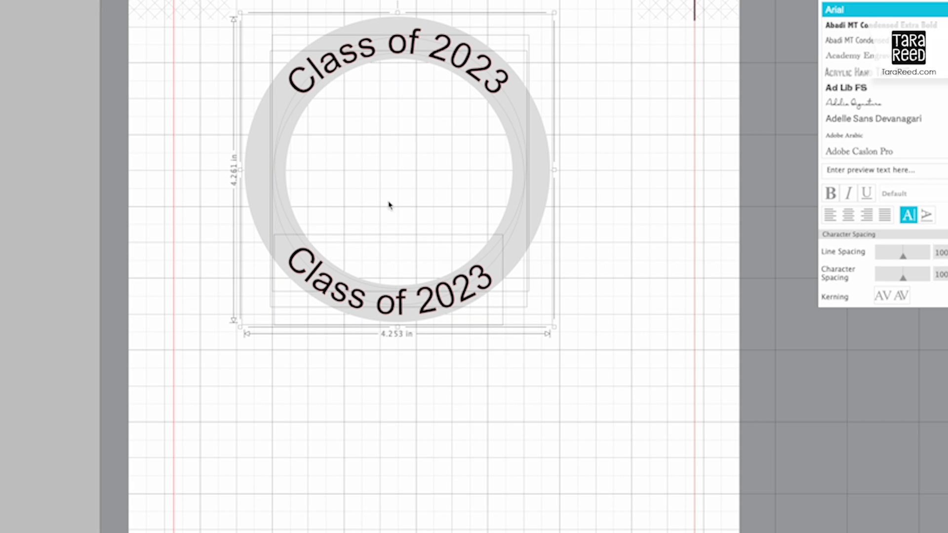
right_click(375, 299)
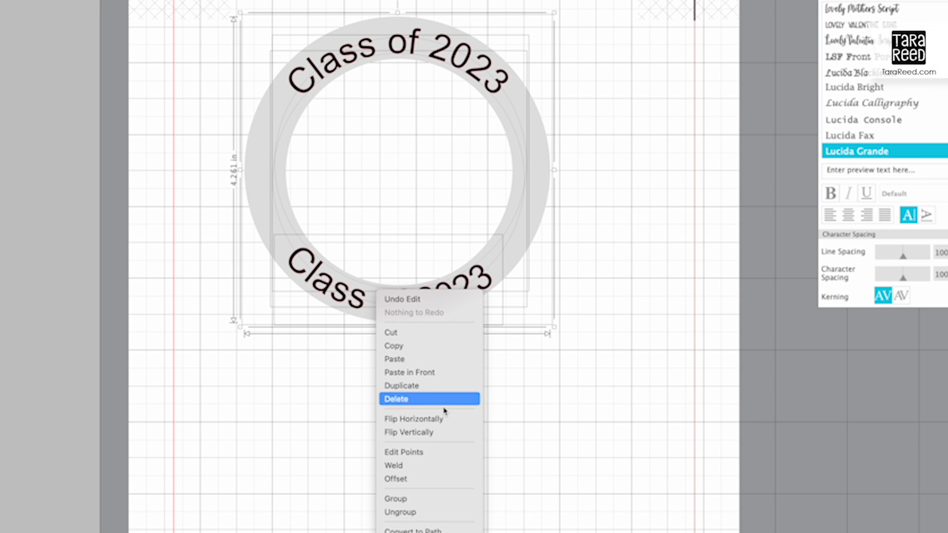
left_click(416, 513)
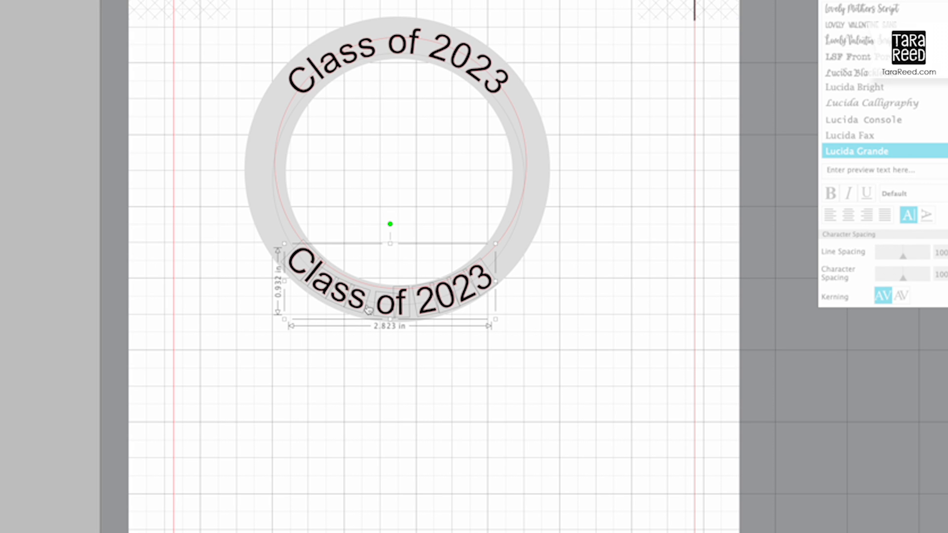
left_click(254, 284)
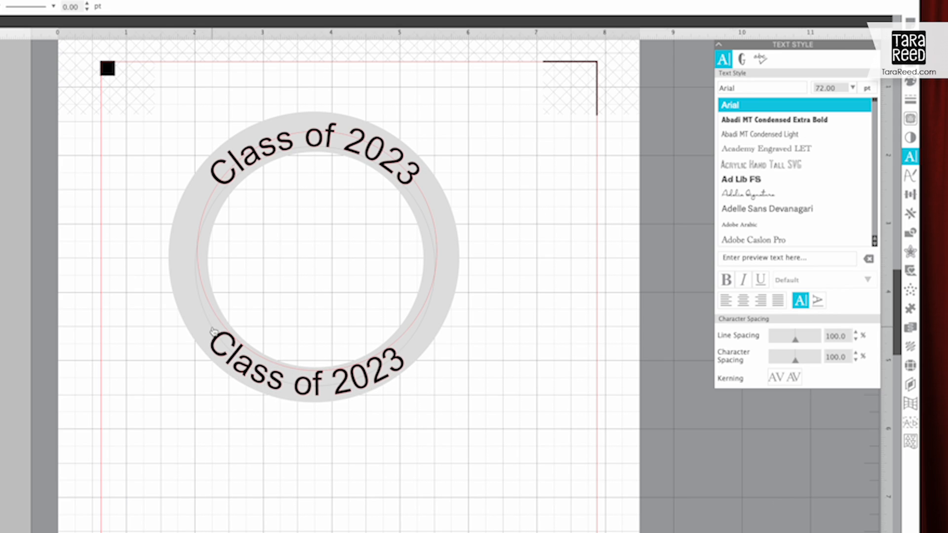
left_click(288, 246)
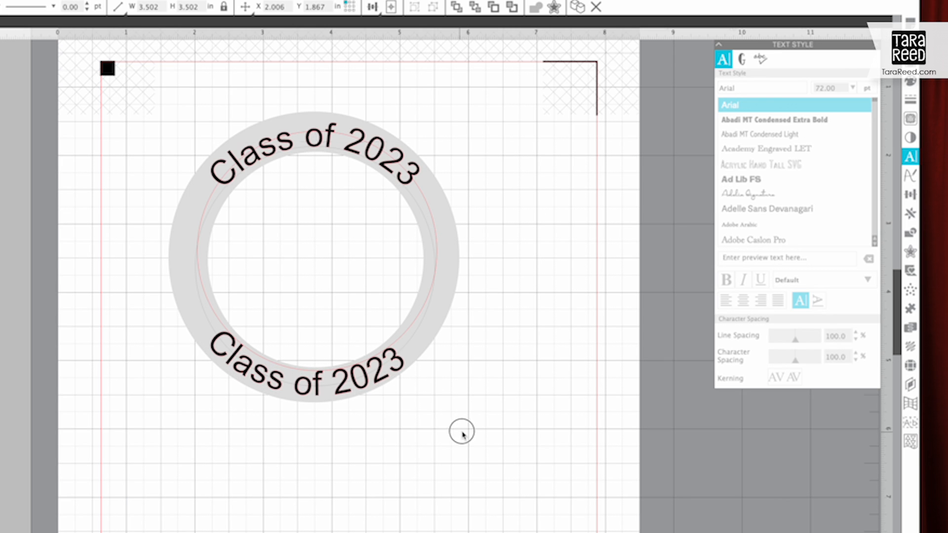
left_click(461, 433)
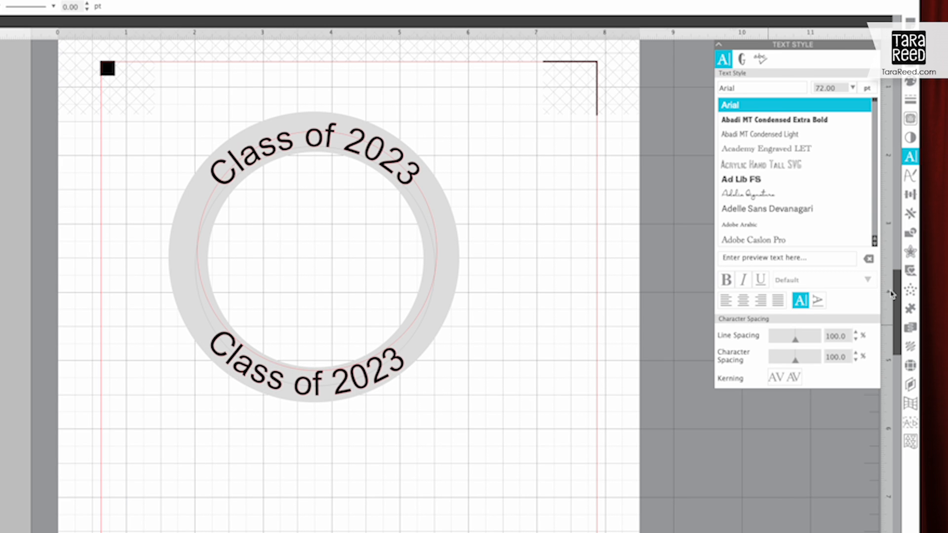
Step: Collapse the text print layer and add a new layer named "circles for text"
left_click(910, 385)
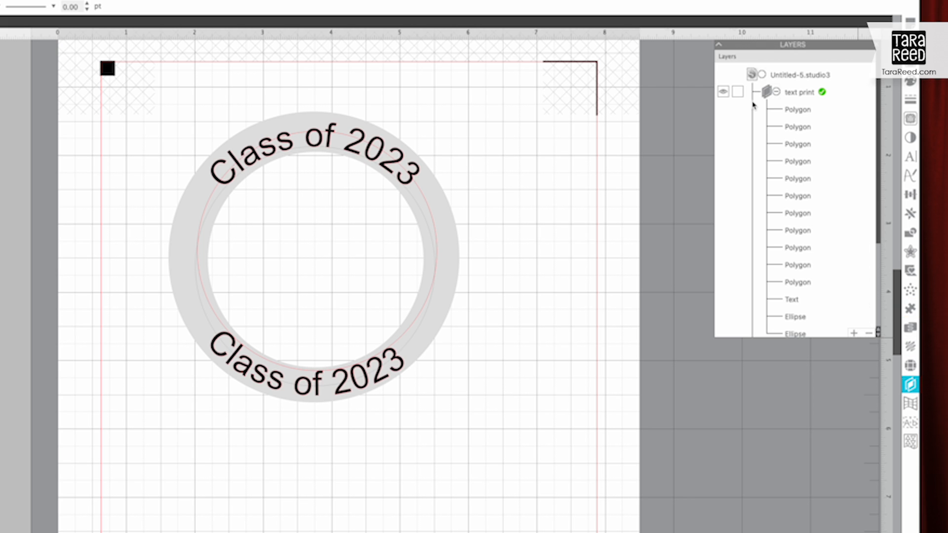
left_click(775, 93)
left_click(860, 217)
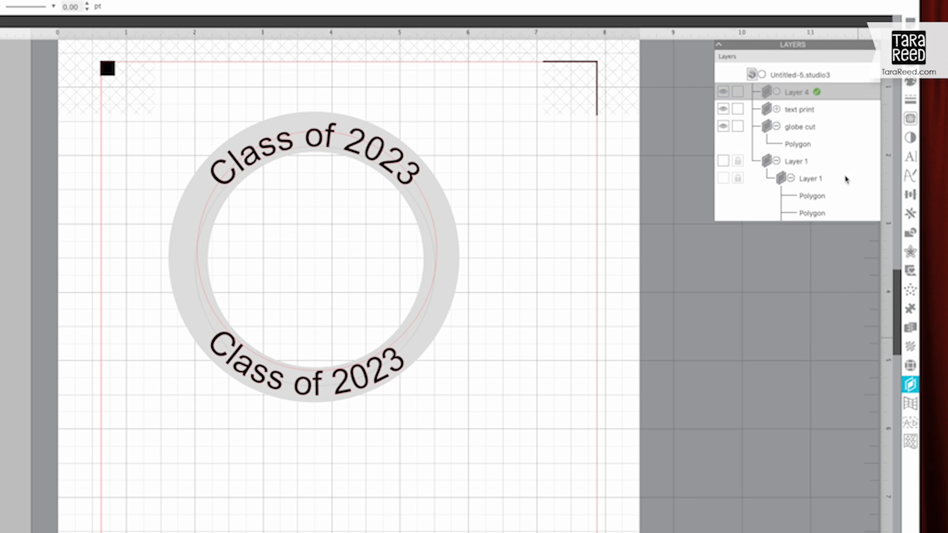
double_click(788, 92)
type("circles for text")
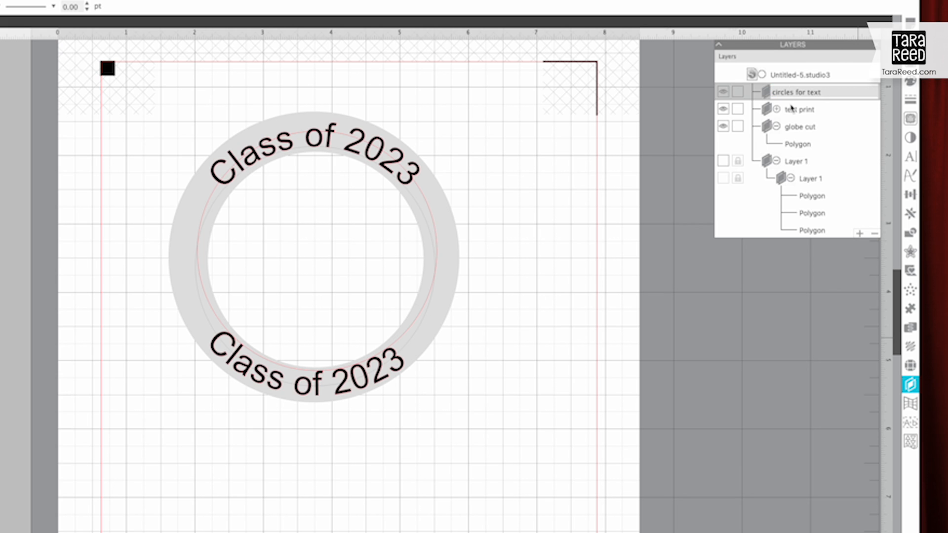
key("Return")
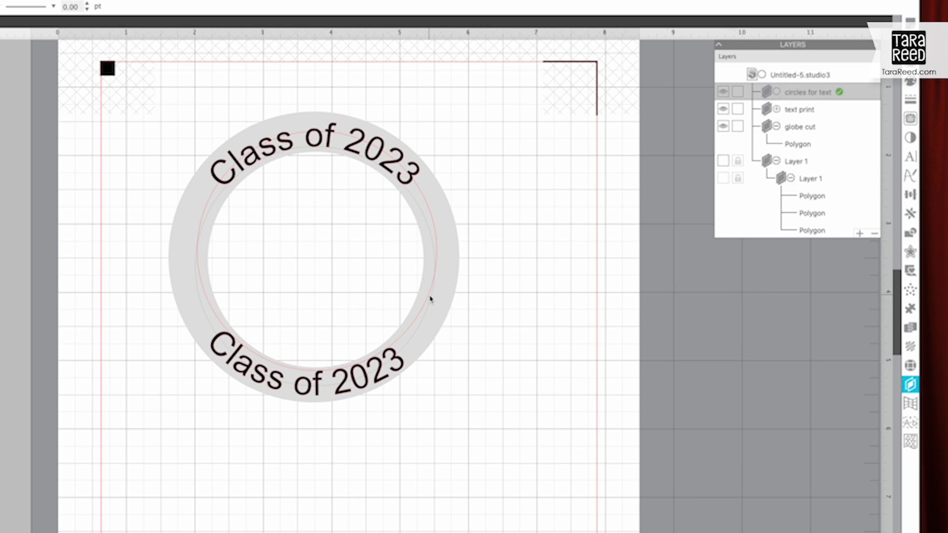
Step: Expand the text print layer and convert the upper "Class of 2023" text to paths, detached from its circle
left_click(422, 326)
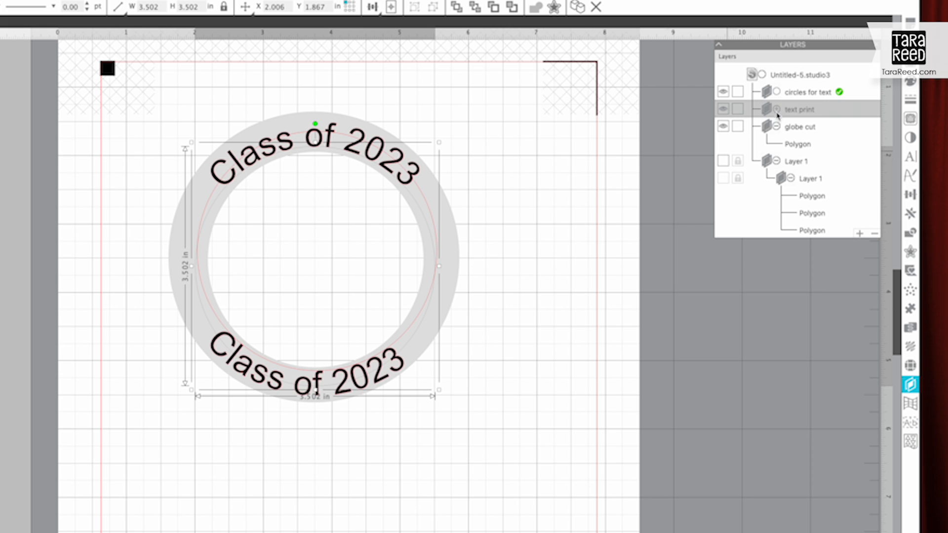
left_click(777, 110)
scroll(863, 296, "down", 5)
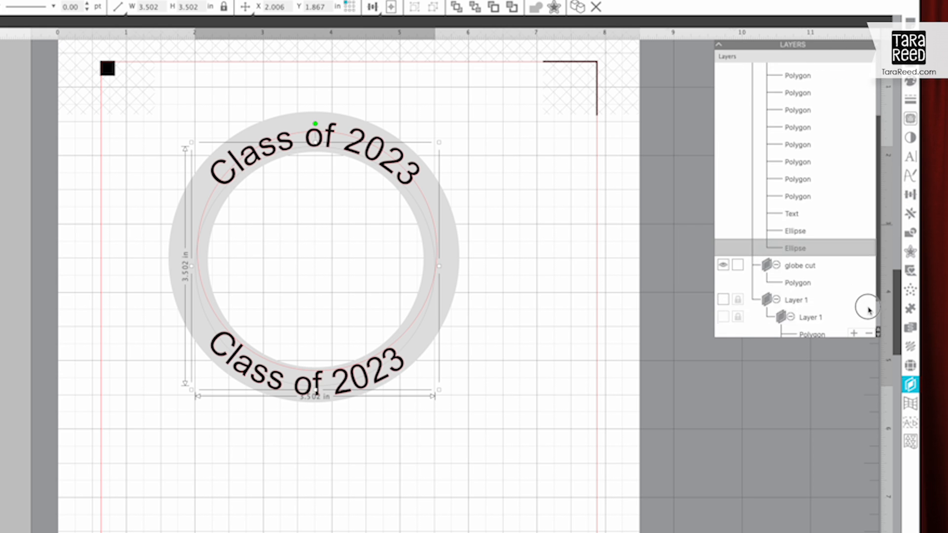
scroll(869, 286, "up", 3)
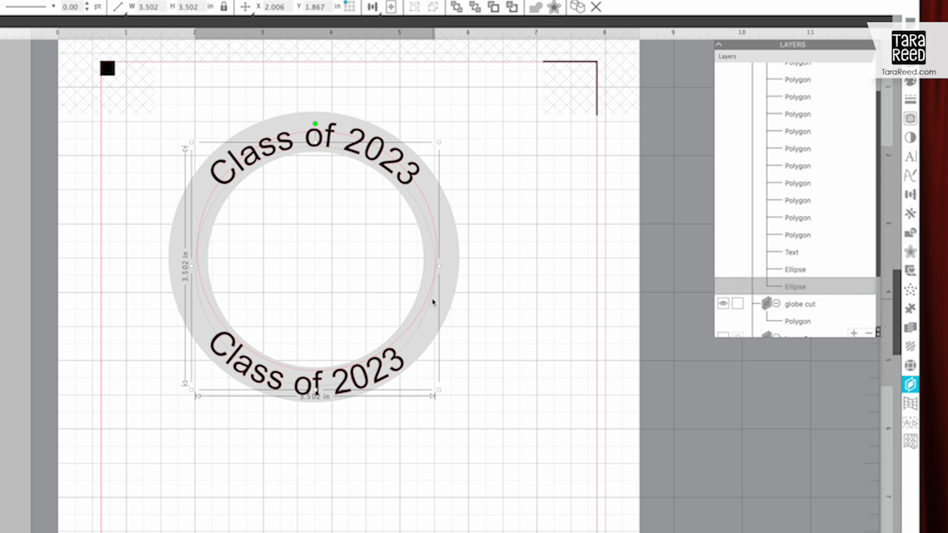
left_click(494, 313)
left_click(390, 170)
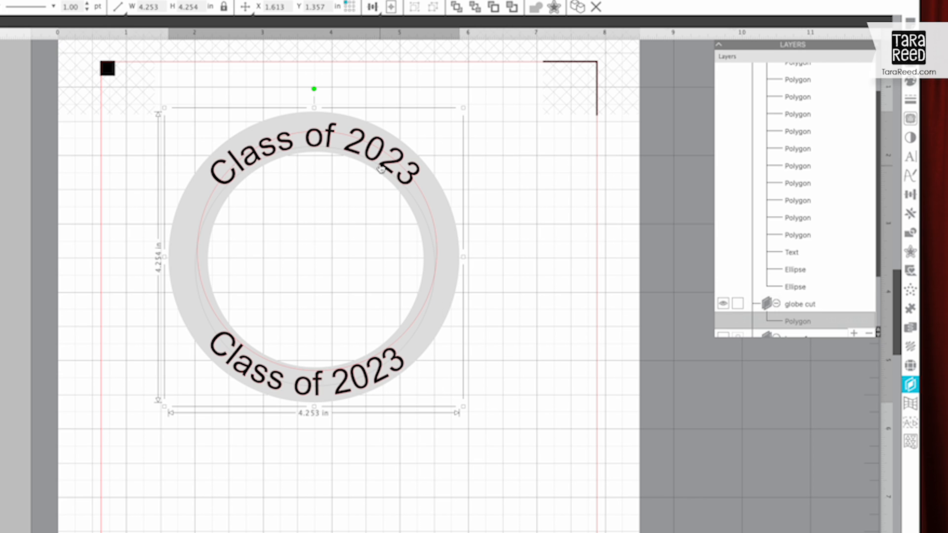
right_click(370, 148)
left_click(404, 376)
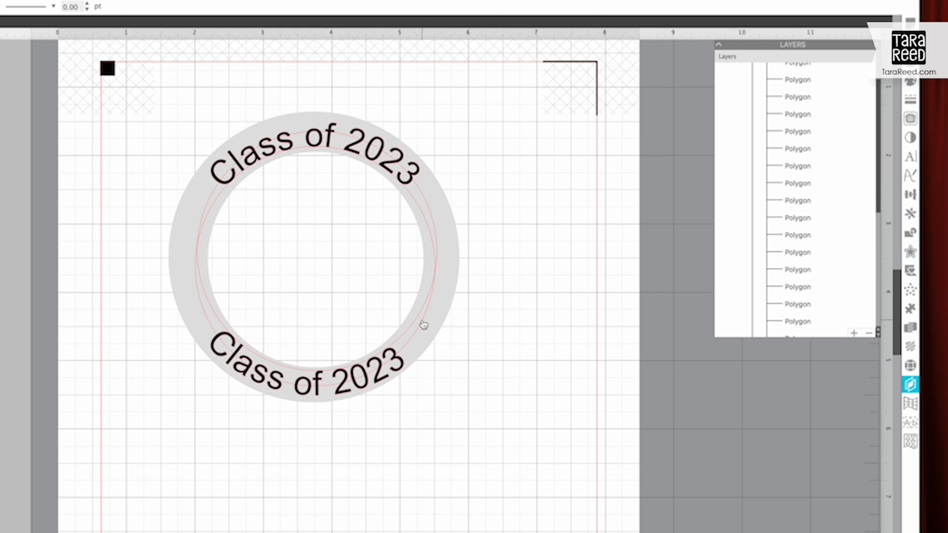
Step: Move both ellipses from the text print layer into the "circles for text" layer
left_click(421, 323)
left_click_drag(877, 201, 868, 277)
left_click(795, 290, "shift")
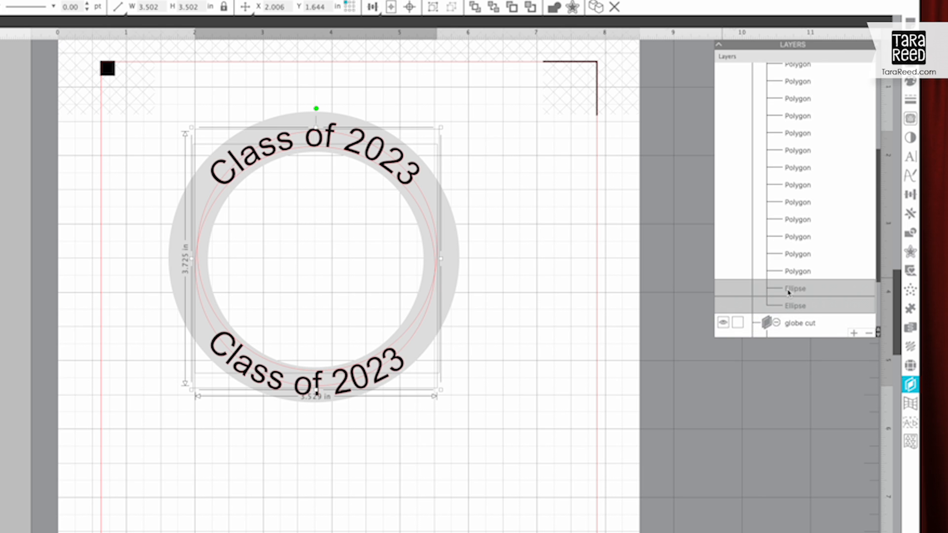
left_click_drag(788, 291, 787, 98)
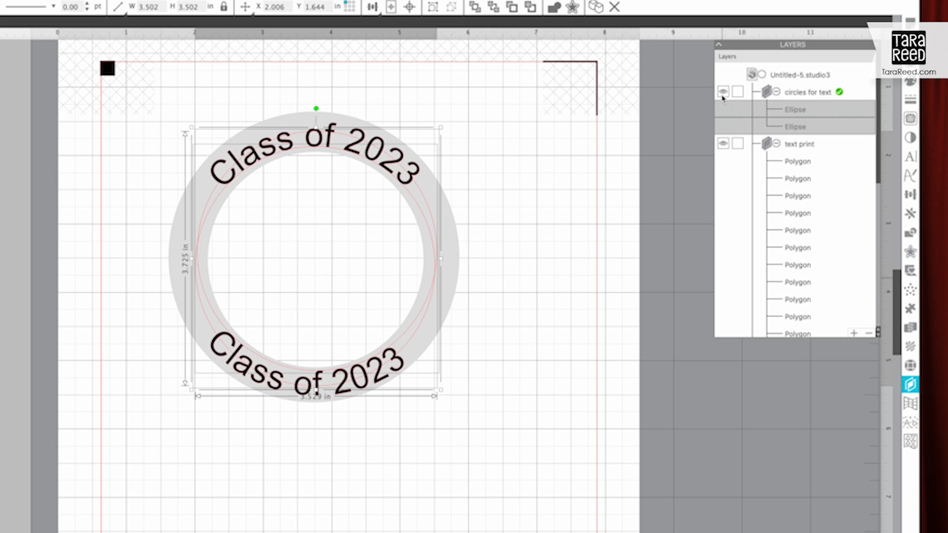
Step: Hide the "circles for text" layer and the "globe cut" layer
left_click(723, 93)
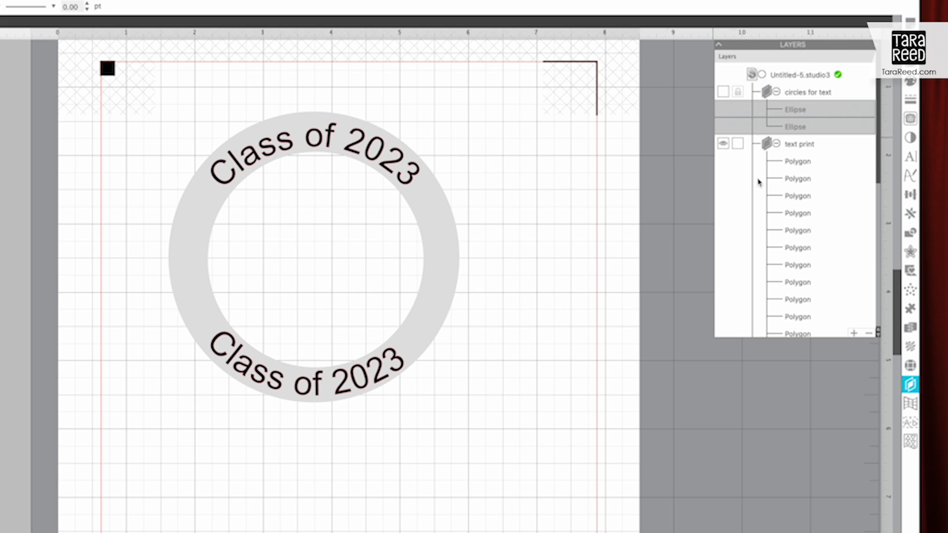
scroll(860, 203, "down", 5)
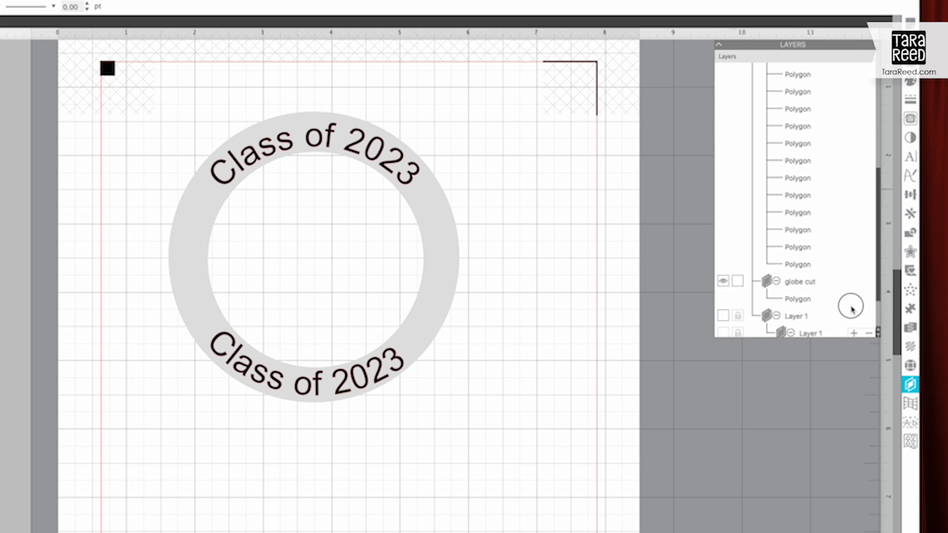
left_click(722, 247)
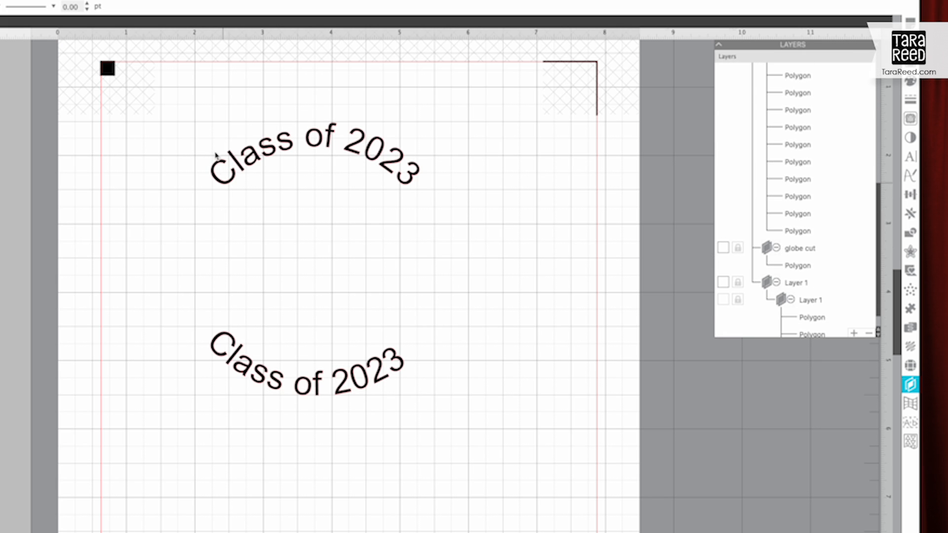
Step: Group the letters of the upper "Class of 2023" text and group those of the lower text separately
left_click_drag(193, 111, 450, 201)
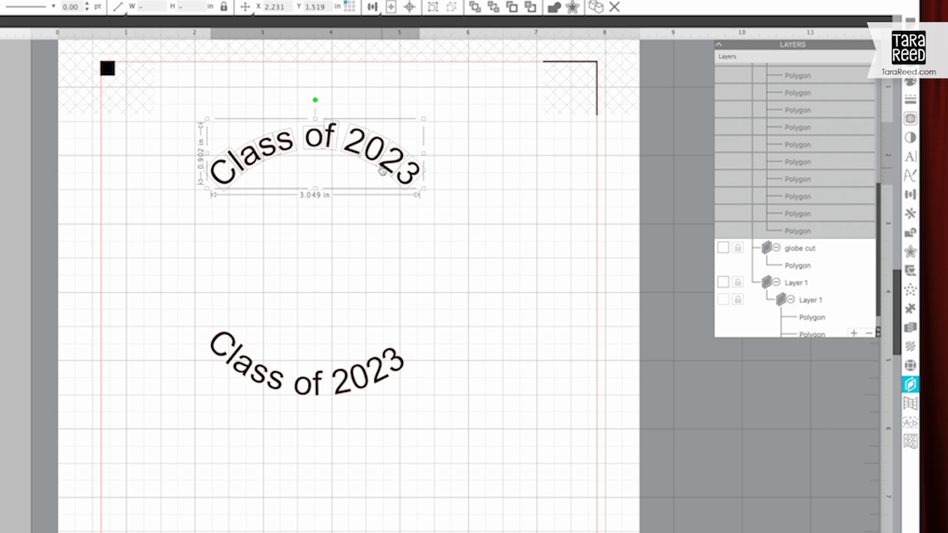
right_click(387, 164)
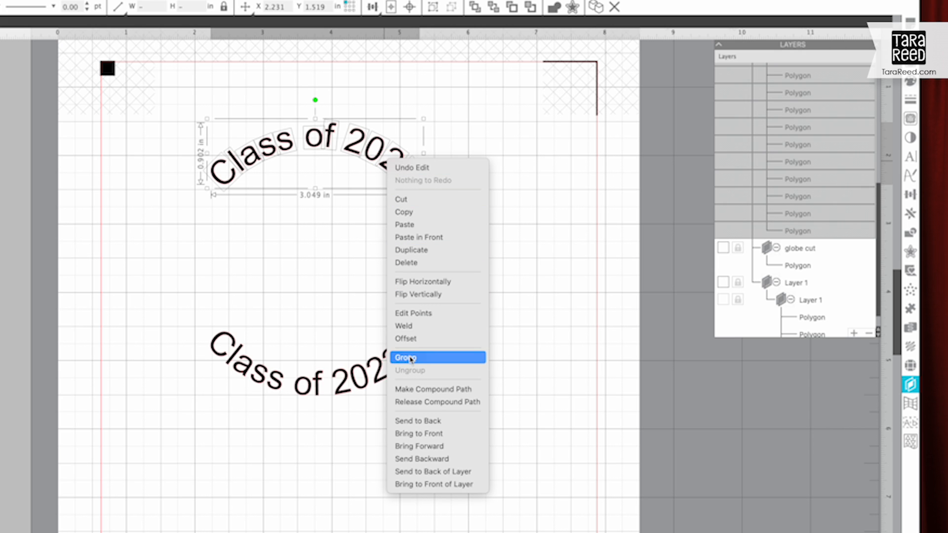
left_click(411, 359)
left_click_drag(197, 416, 437, 319)
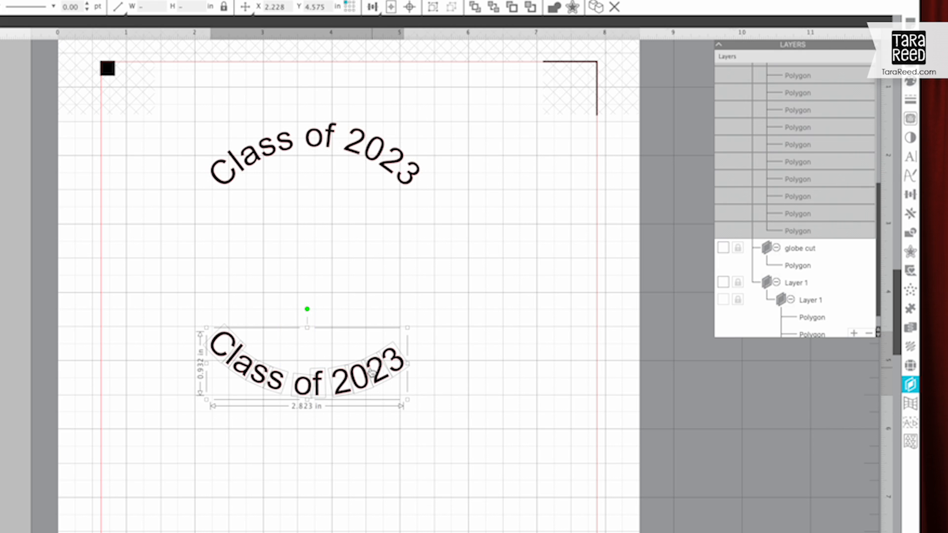
right_click(371, 371)
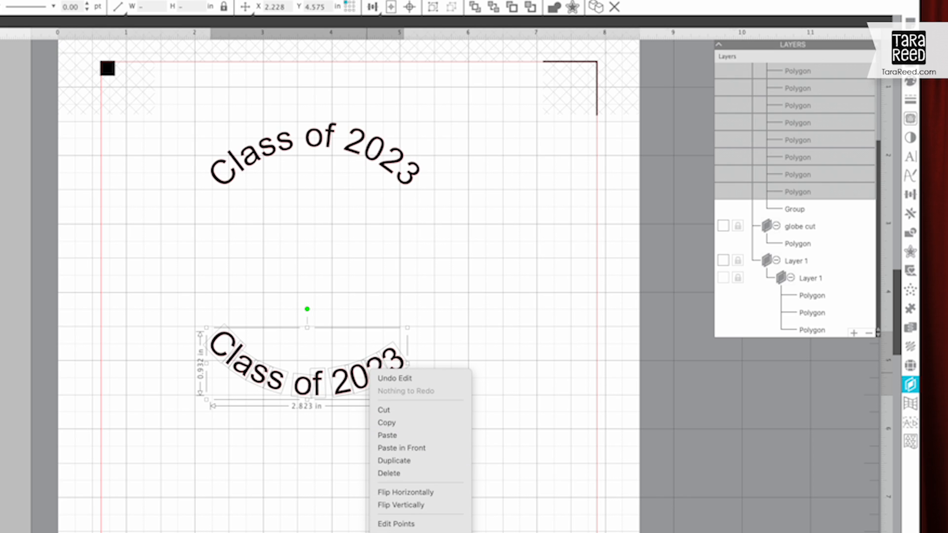
left_click(395, 532)
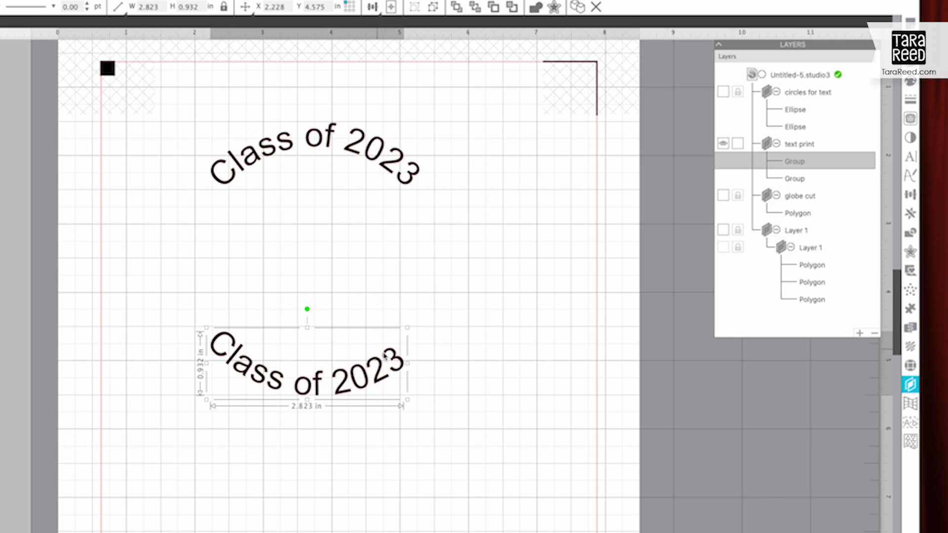
Step: Rotate the lower "Class of 2023" group slightly counterclockwise and position it on the ring's lower band with the globe cut layer shown
left_click_drag(307, 308, 302, 307)
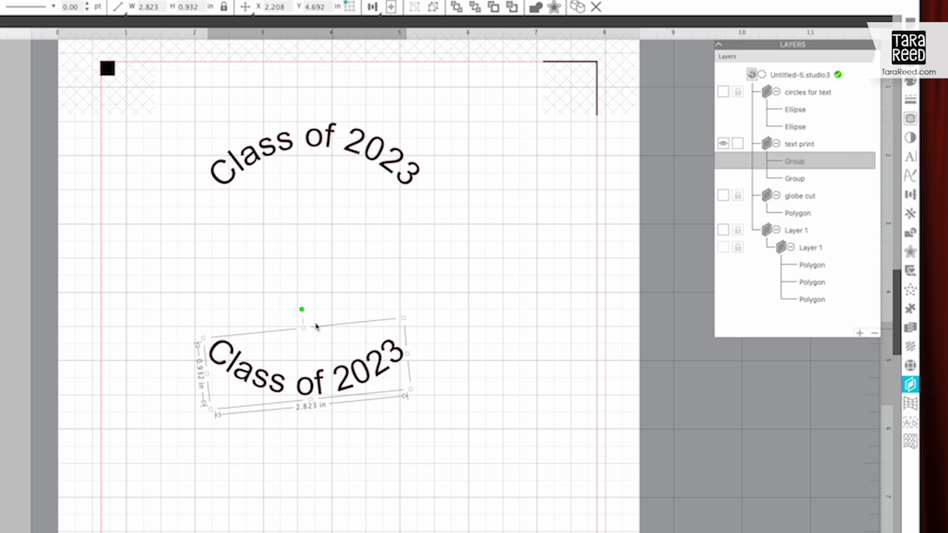
left_click_drag(321, 389, 330, 387)
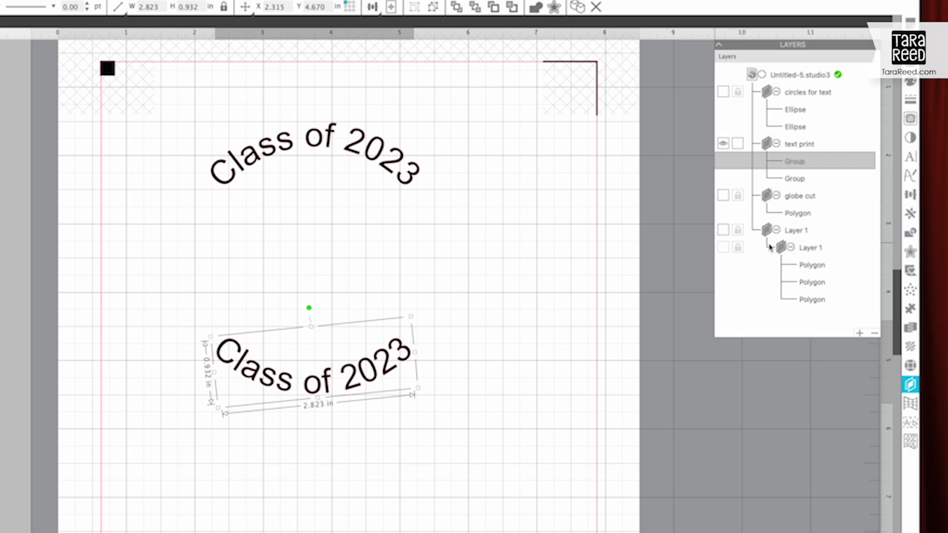
left_click(723, 196)
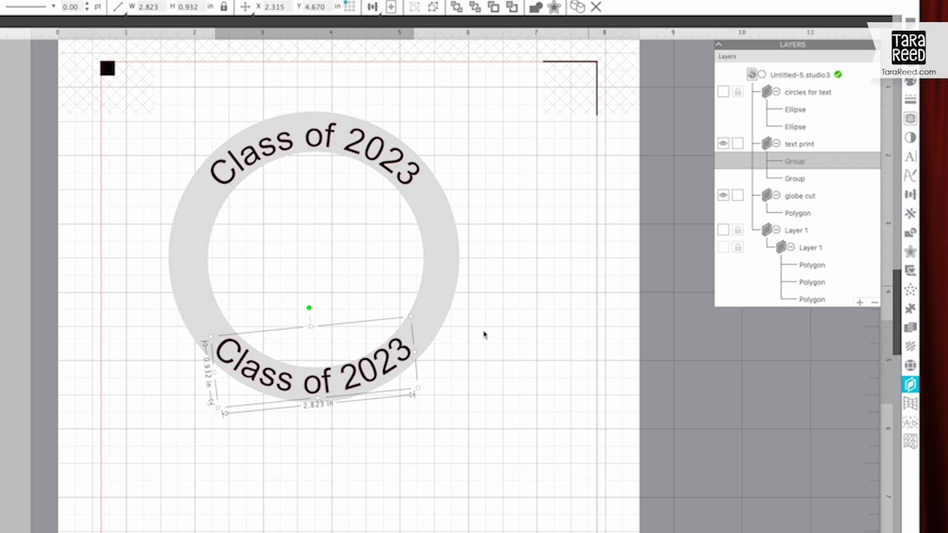
left_click_drag(329, 386, 328, 381)
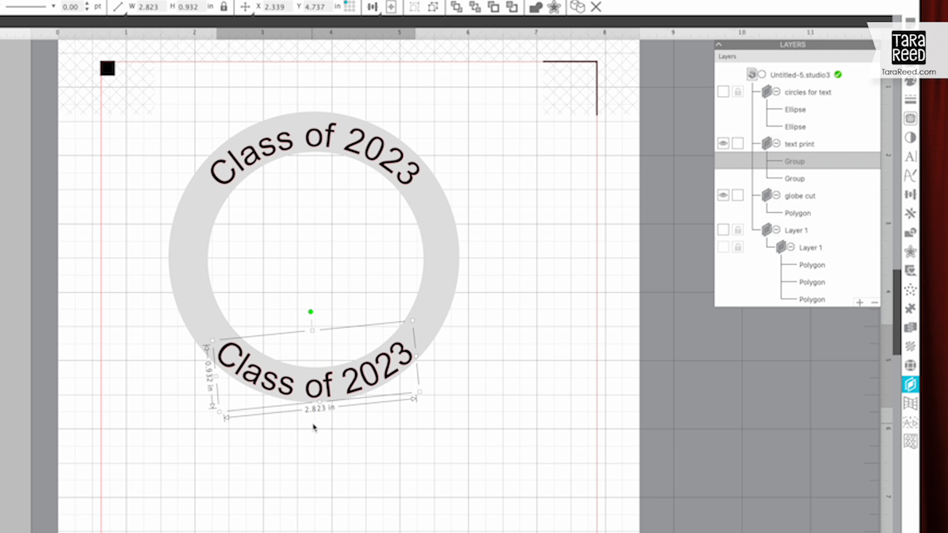
Step: Align both text groups and the ring with one another on their horizontal centers
left_click(288, 319)
key("ctrl+a")
left_click(378, 7)
left_click(376, 8)
left_click(377, 8)
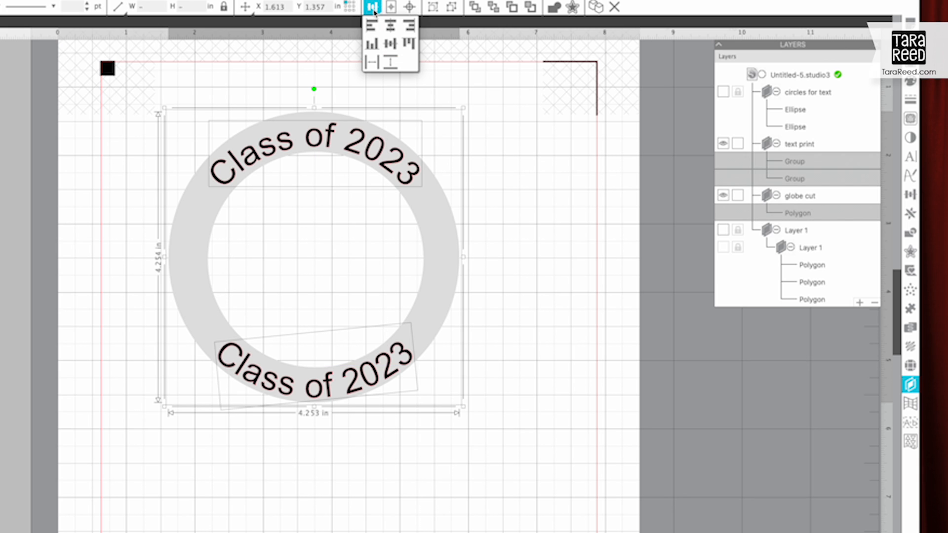
left_click(391, 30)
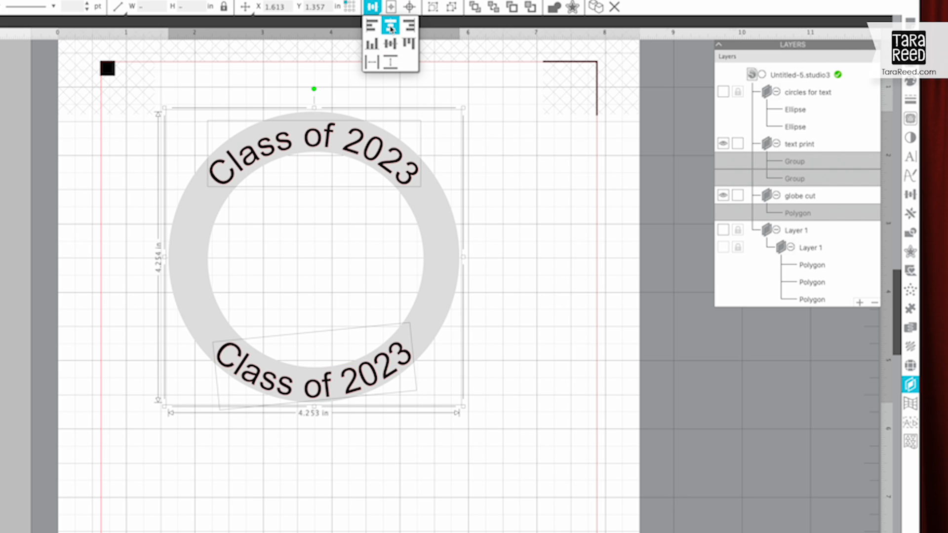
left_click(283, 493)
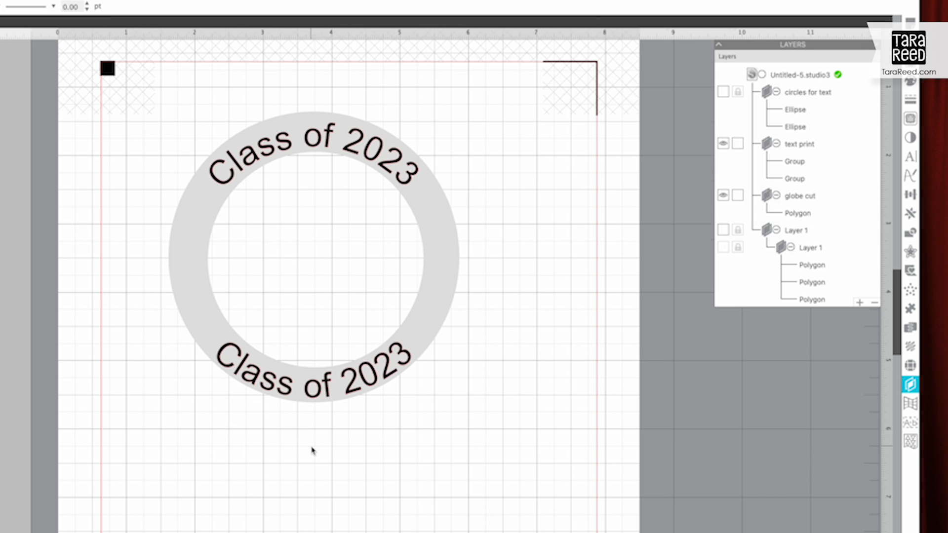
Step: Duplicate the ring with both of its text groups and place the copy directly below the original
key("super+minus")
left_click_drag(281, 413, 440, 189)
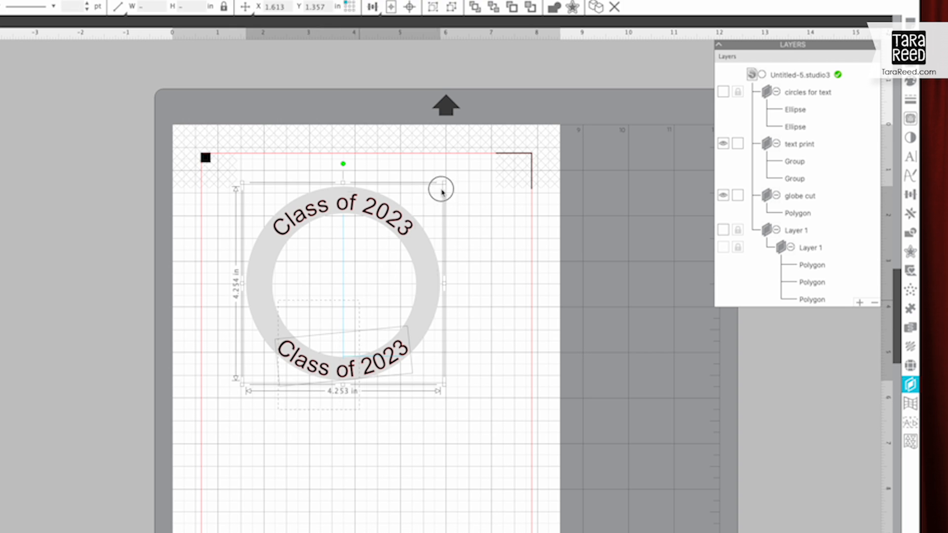
left_click_drag(403, 230, 379, 211)
left_click_drag(375, 141, 371, 140)
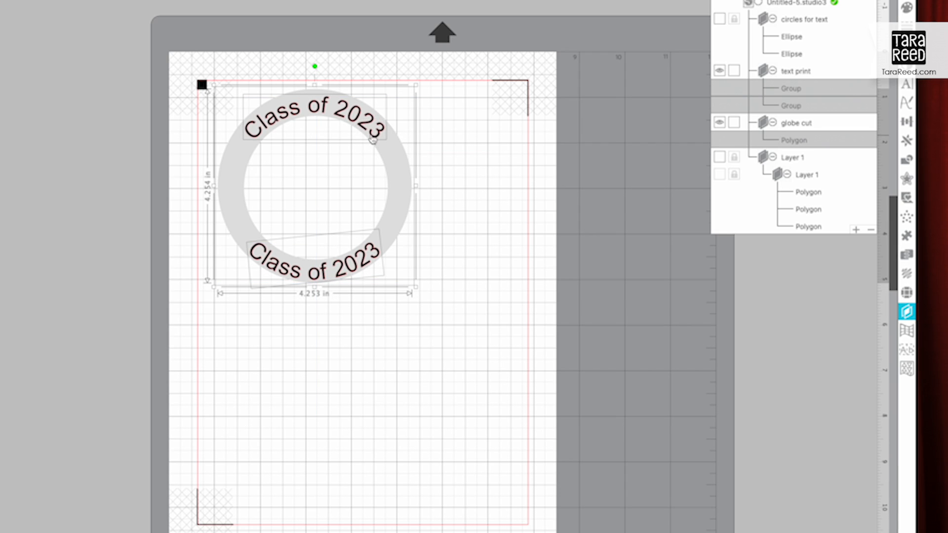
left_click_drag(391, 177, 375, 328)
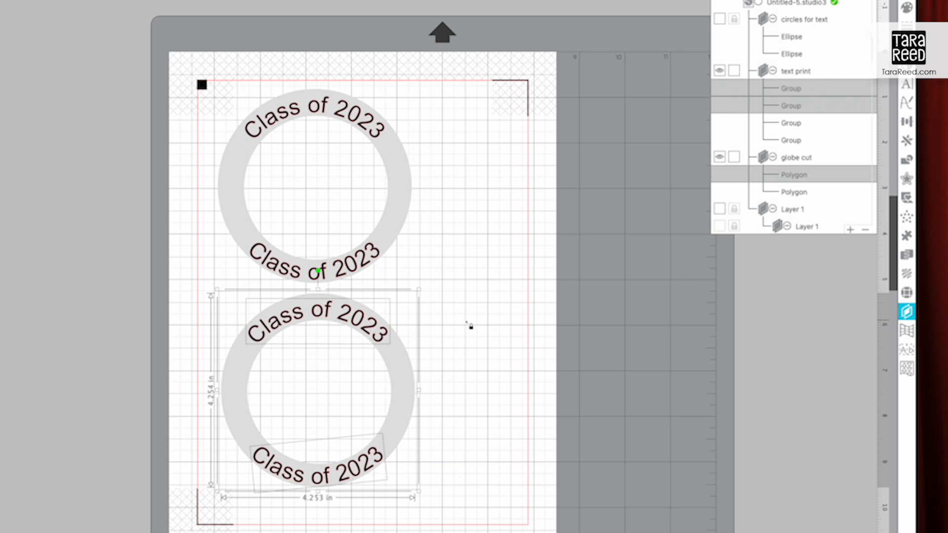
left_click(473, 321)
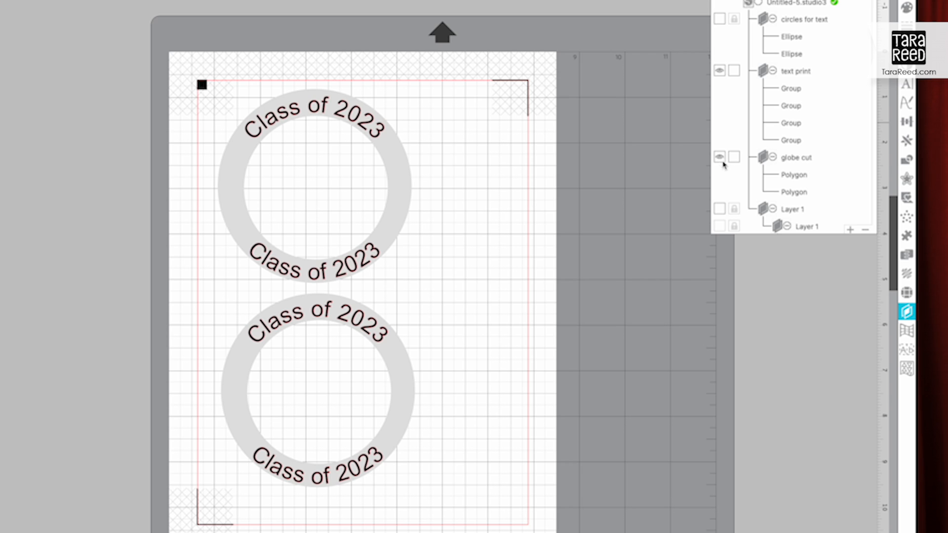
Step: Hide the globe cut layer and preview the text-only print page, leaving without printing
left_click(719, 158)
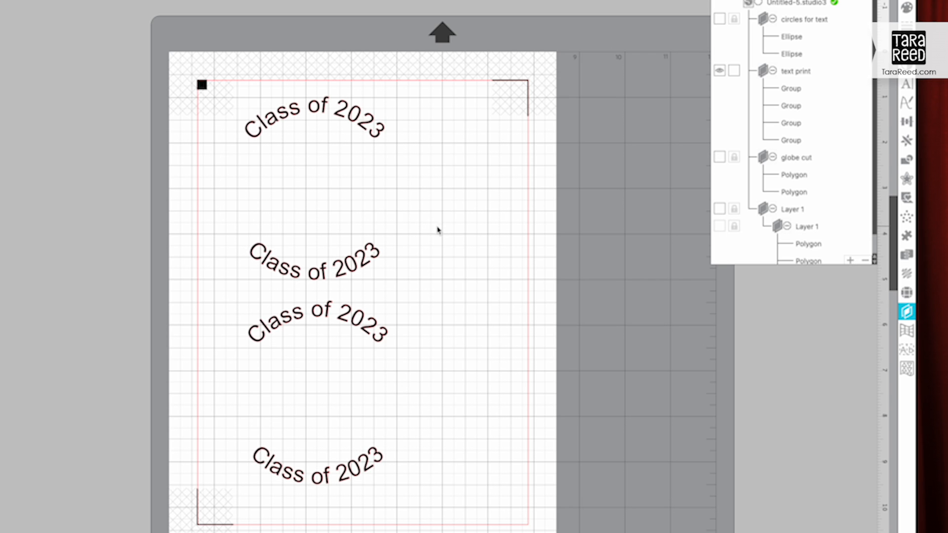
key("super+p")
left_click_drag(563, 327, 556, 374)
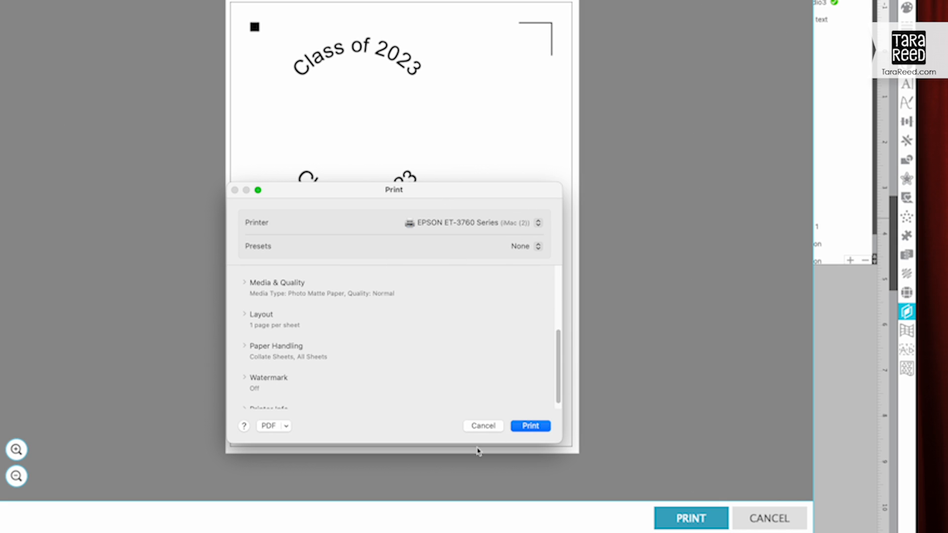
left_click(490, 427)
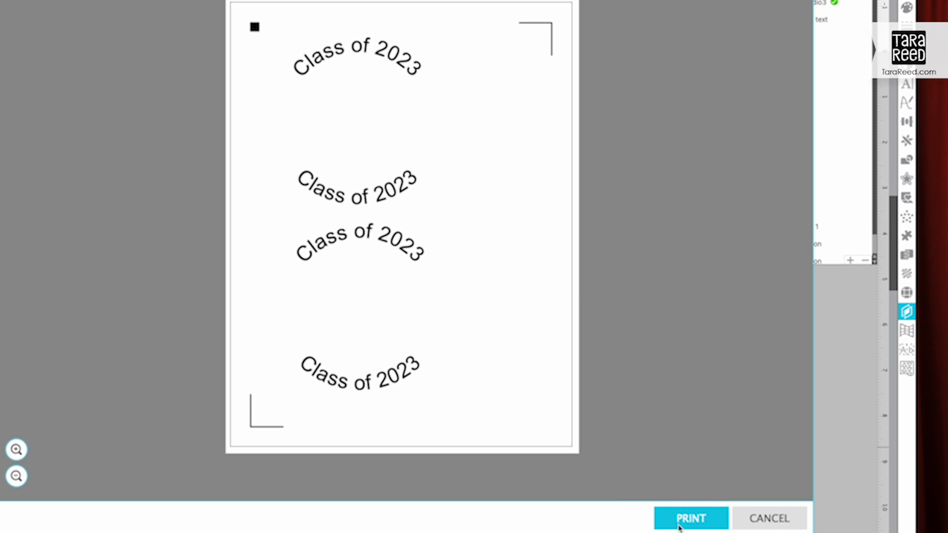
left_click(778, 518)
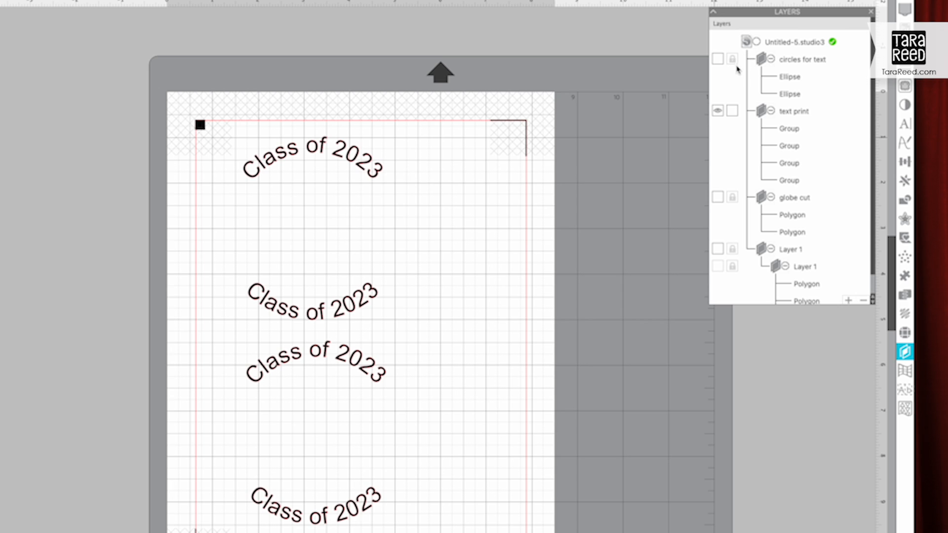
Step: Hide the text print layer, show the globe cut layer, and fill both rings with black
left_click(717, 111)
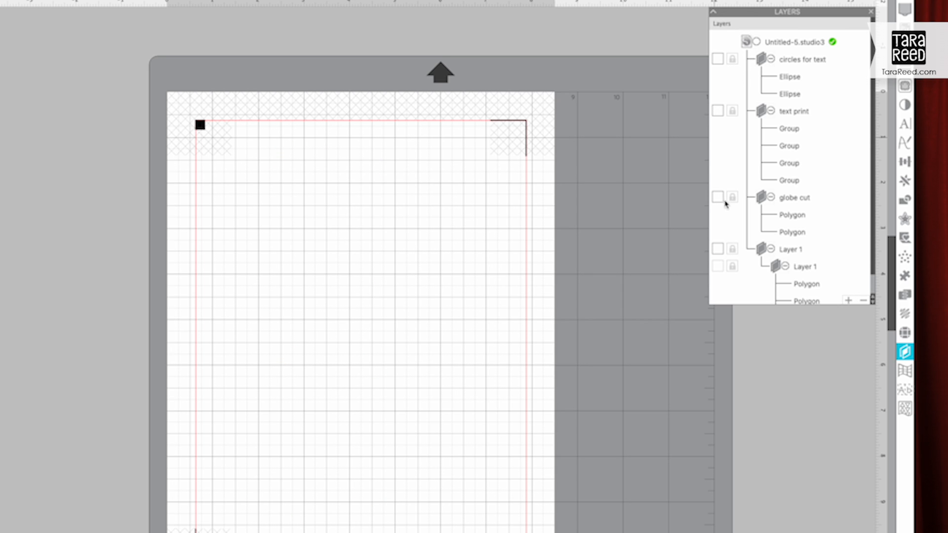
left_click(717, 197)
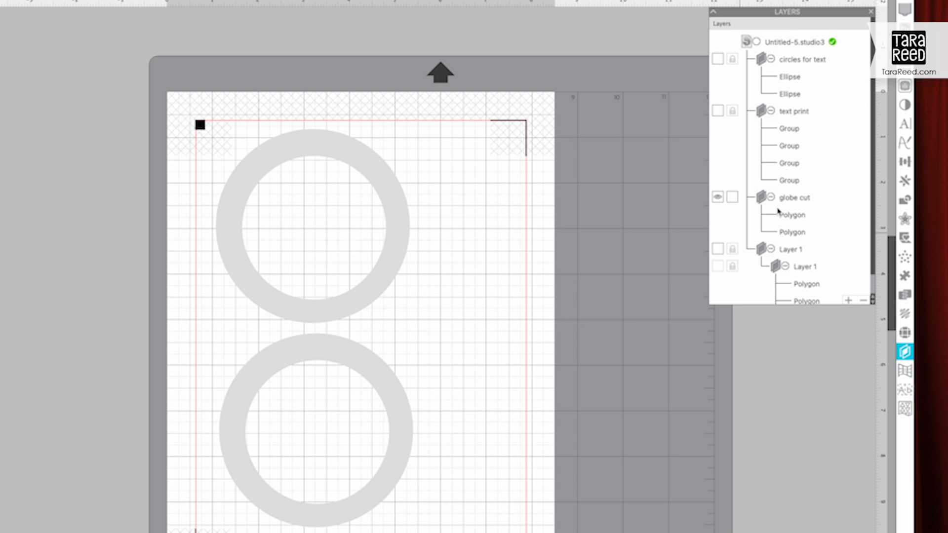
left_click(351, 323)
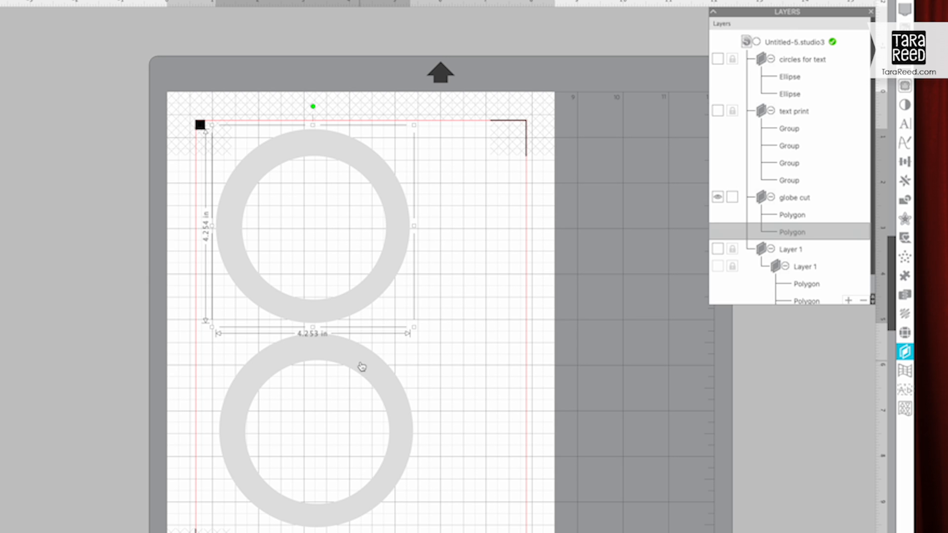
left_click(361, 365, "shift")
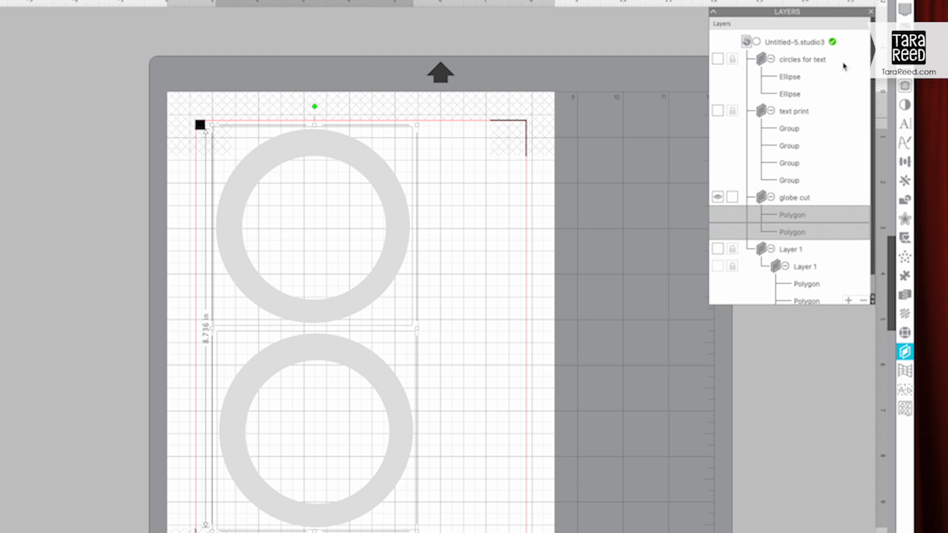
left_click(904, 85)
left_click(717, 53)
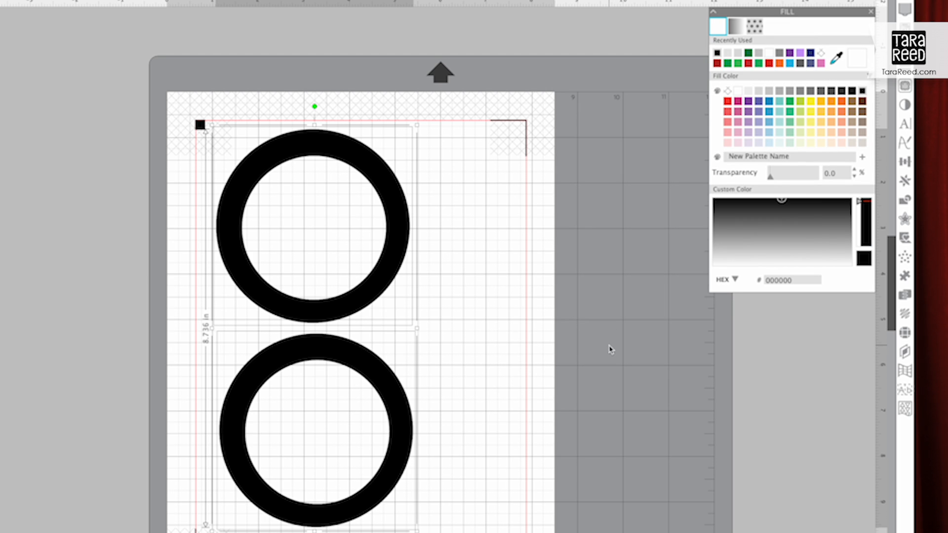
left_click(611, 350)
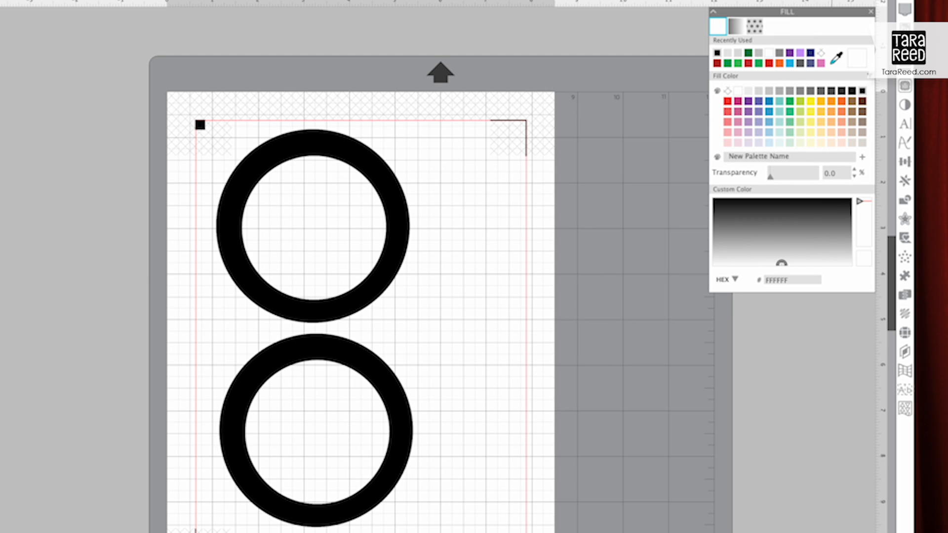
left_click(891, 1)
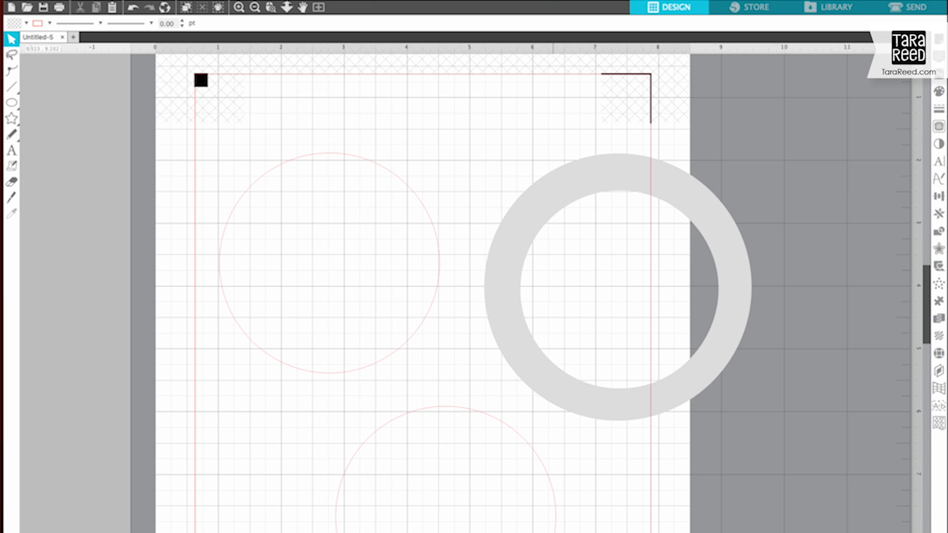
Step: Add black 18 pt Arial text near the upper circle reading "Congratulations", the graduate's first name with an exclamation mark, and "Class of 2023"
left_click(11, 150)
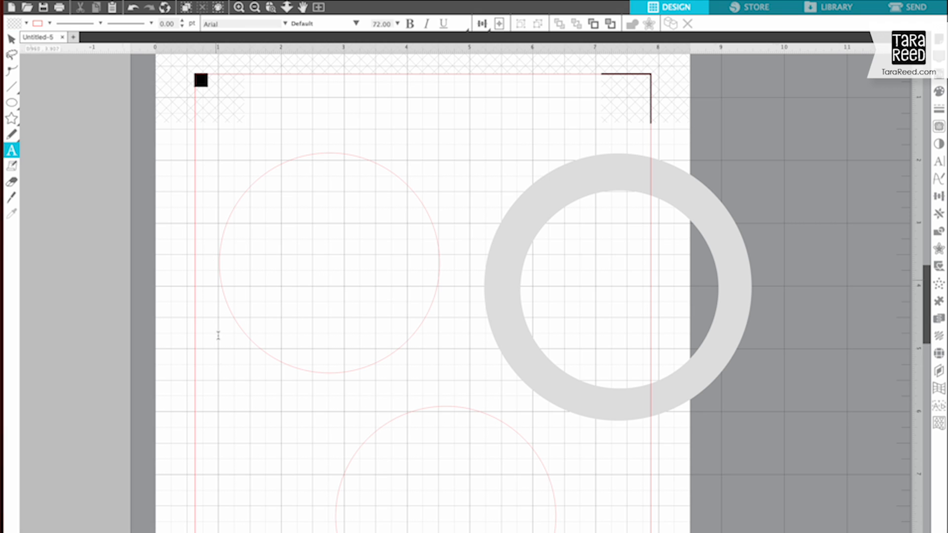
left_click(233, 399)
type("Congratulations Kyle!")
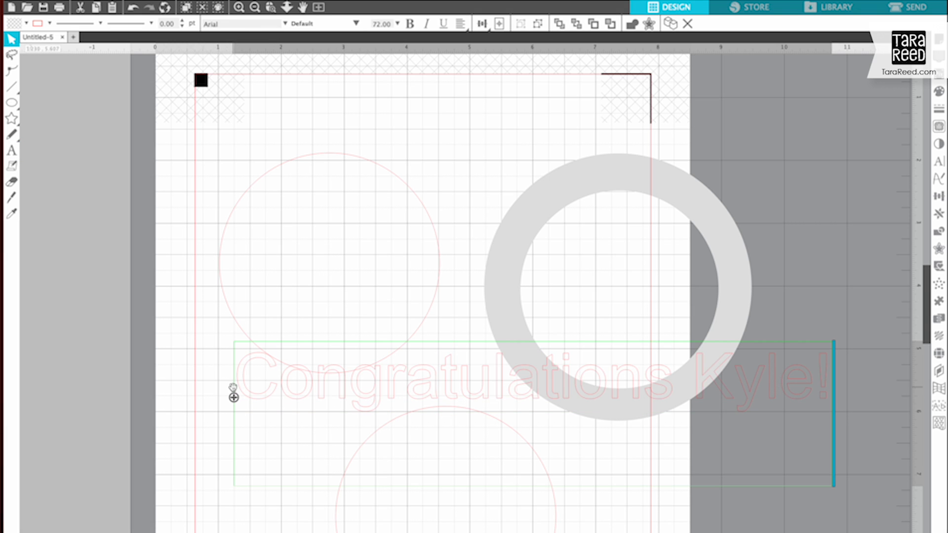
key("Return")
type("Class of 2023")
key("ctrl+a")
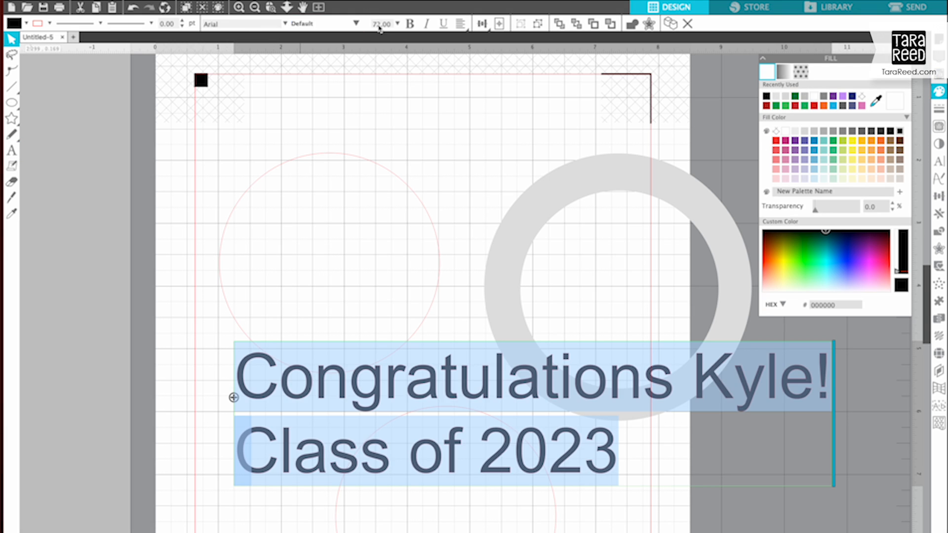
left_click(398, 25)
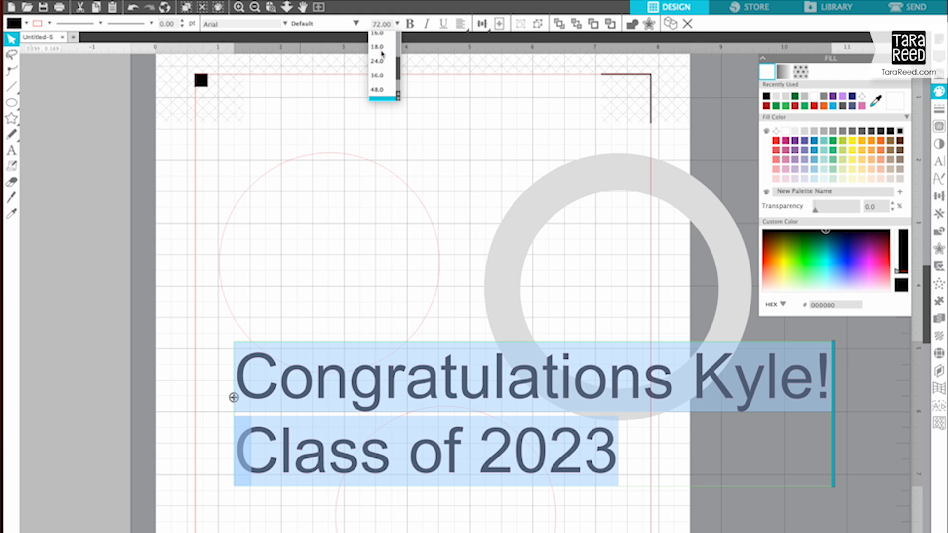
left_click(378, 48)
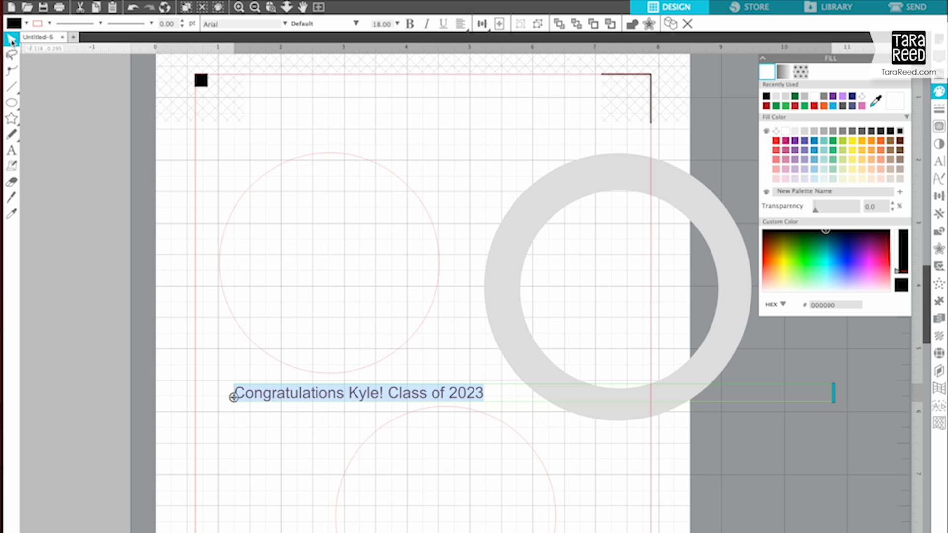
Step: Curve the congratulations text over the top of the upper circle and move it with that circle onto the gray ring
left_click_drag(233, 398, 229, 216)
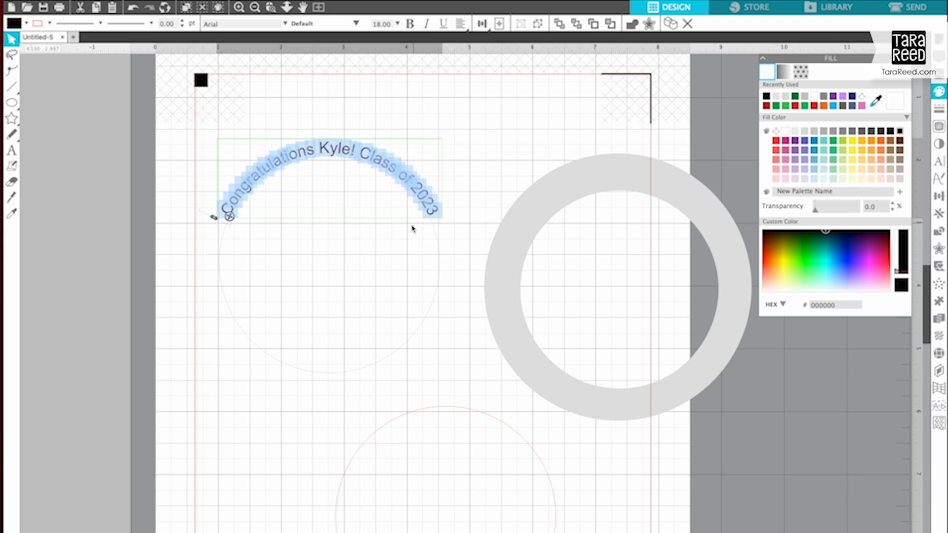
left_click(229, 388)
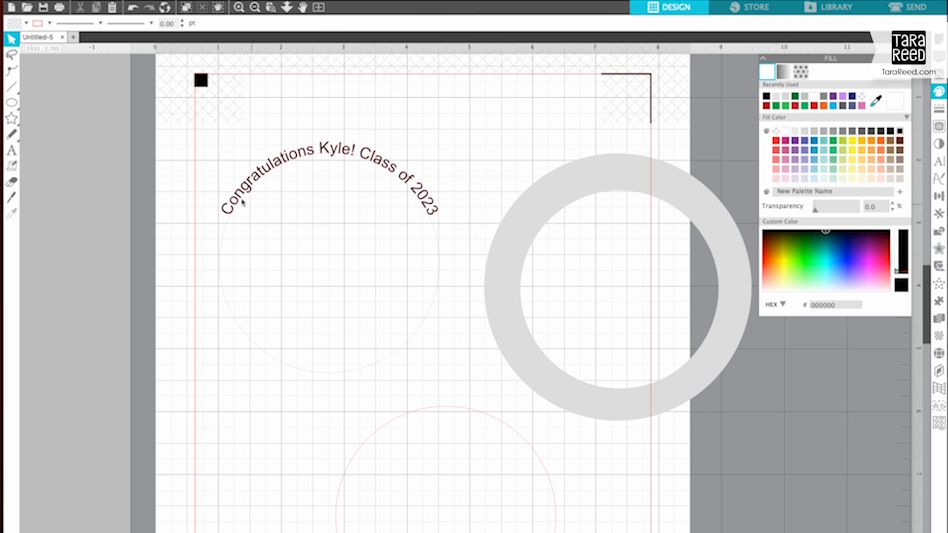
left_click_drag(232, 202, 534, 221)
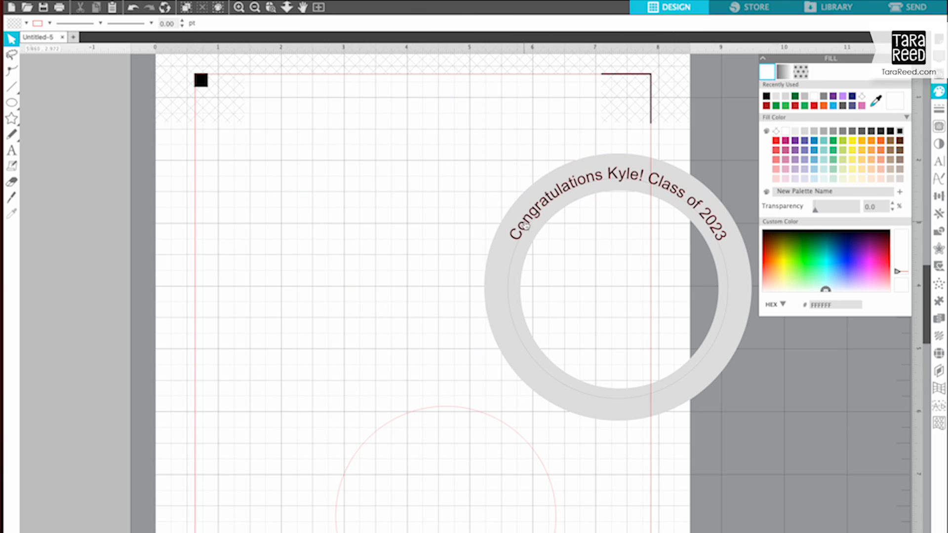
Step: Set the curved congratulations text to 24 pt and rotate it to center over the top of the gray ring
left_click(526, 226)
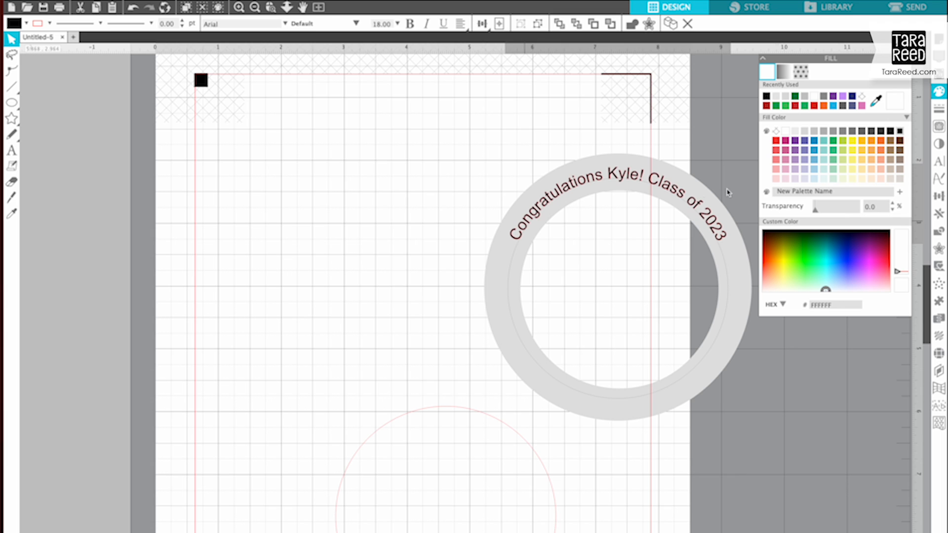
left_click(398, 24)
left_click(377, 67)
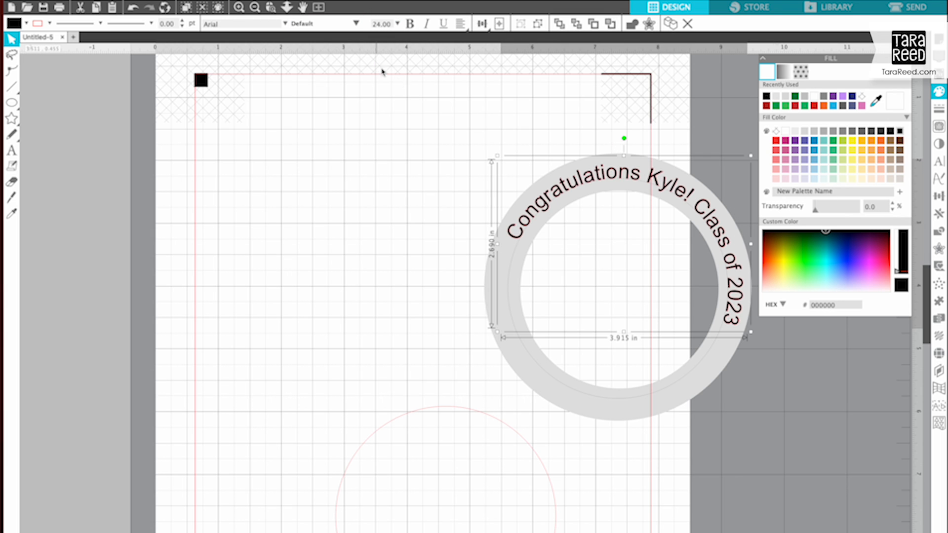
left_click_drag(623, 138, 582, 144)
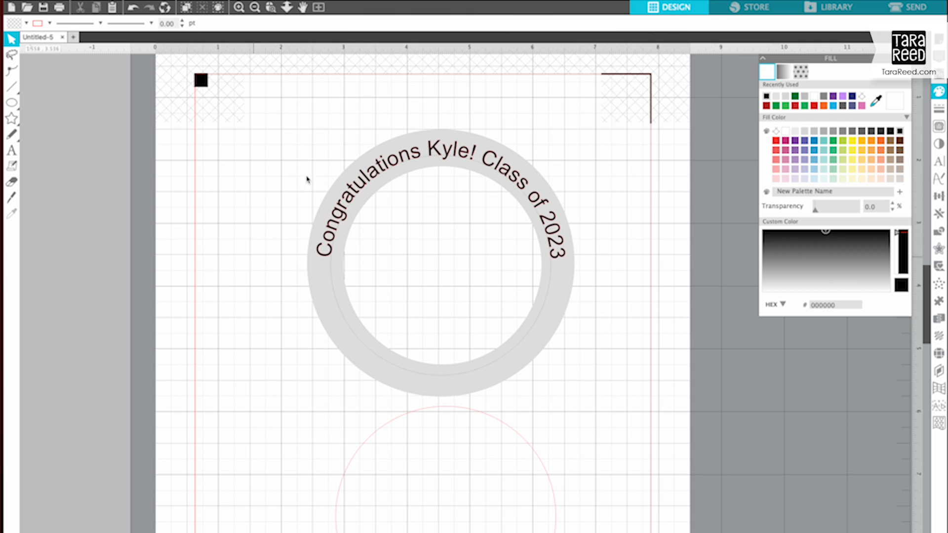
Step: Move the ring with its text aside, reposition the lower circle, and add Arial text reading "Sunset High School" above the circle
left_click(364, 207)
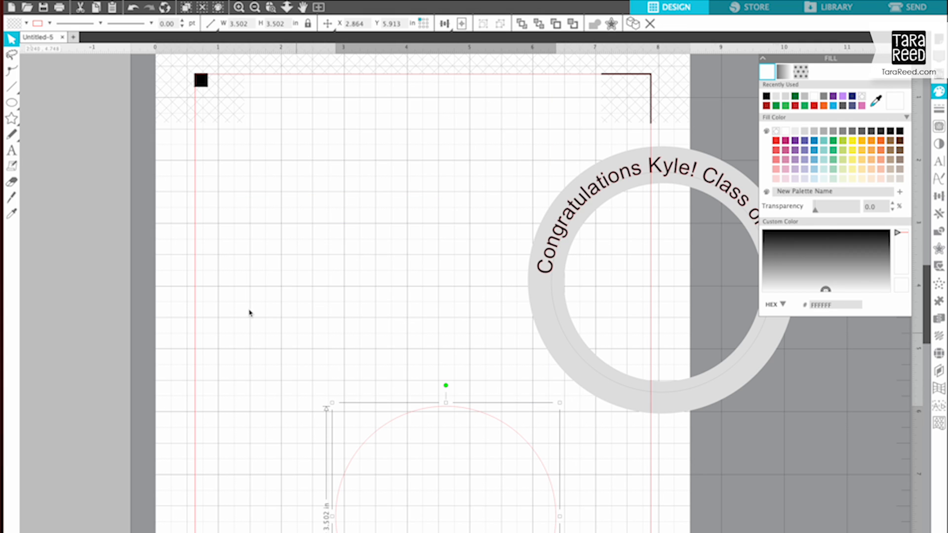
left_click_drag(402, 415, 361, 382)
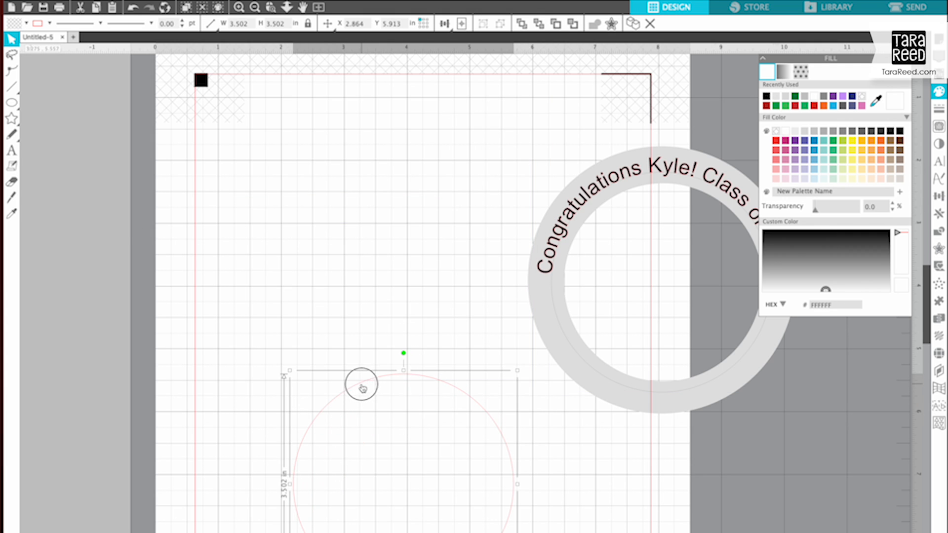
left_click(12, 150)
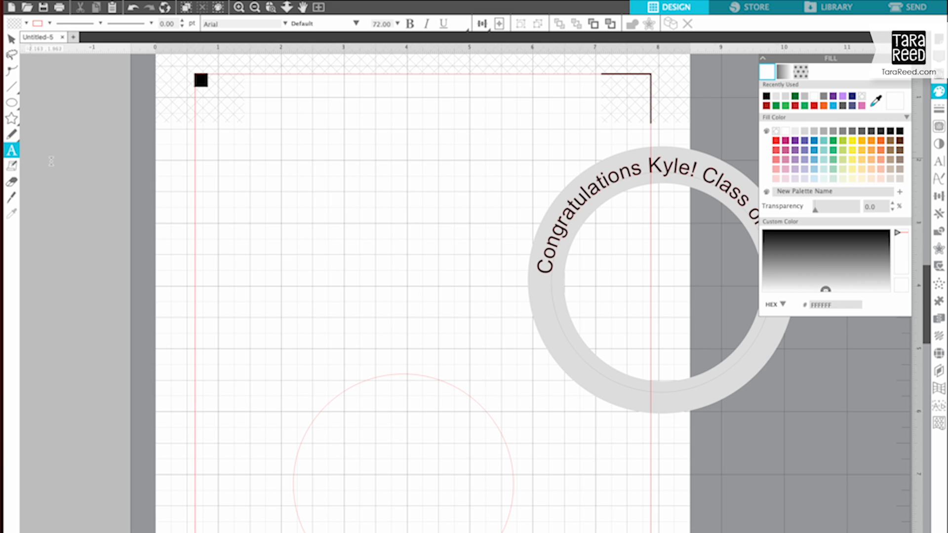
left_click(230, 243)
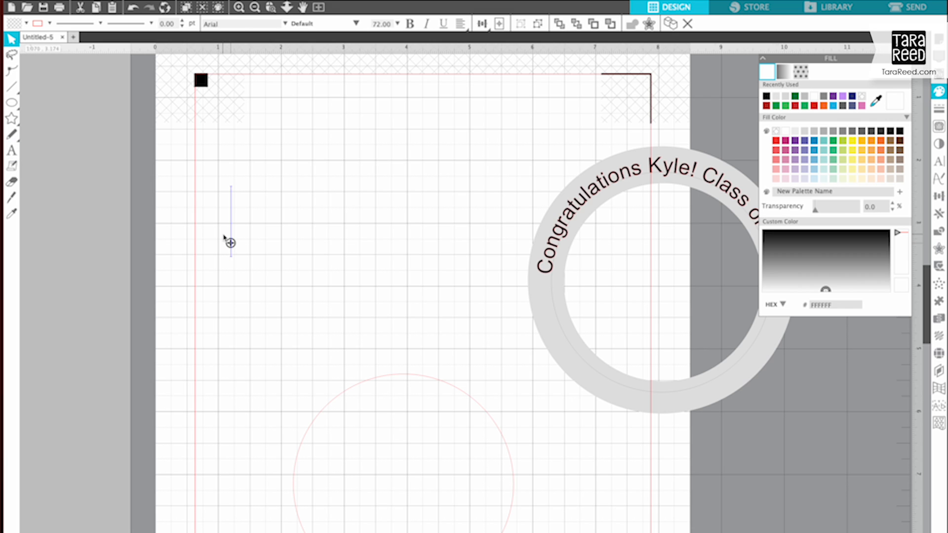
type("Sunset High School")
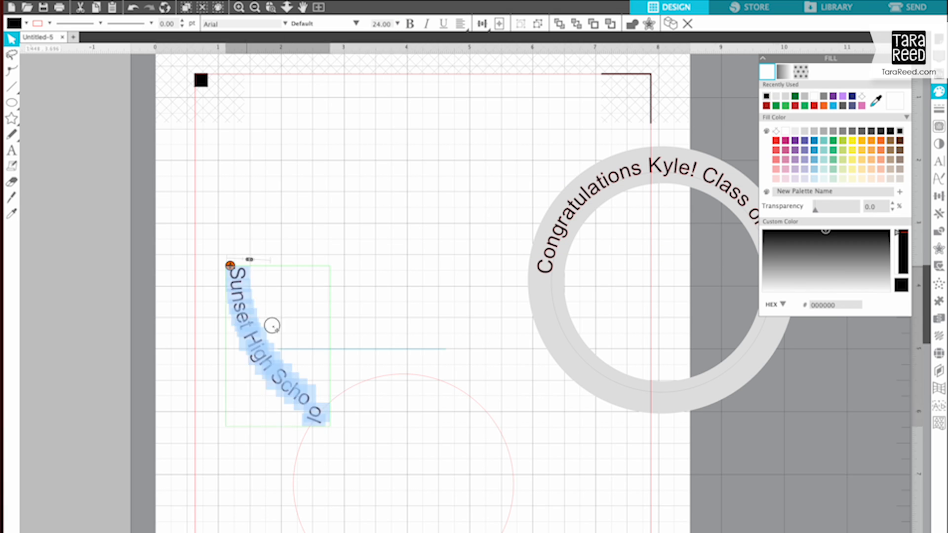
Step: Curve the black 24 pt "Sunset High School" text along the lower inside of the circle and offset it outward past the line
left_click_drag(229, 264, 404, 531)
left_click(325, 357)
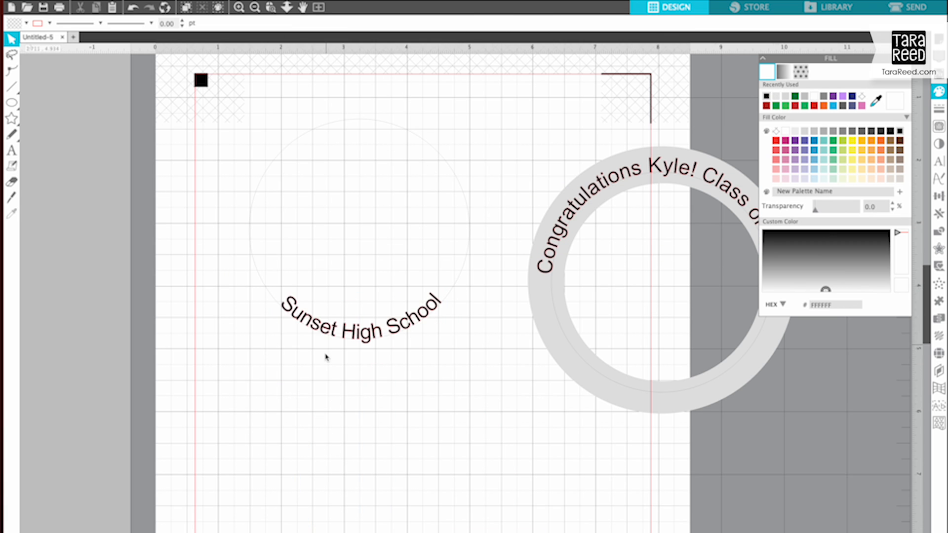
key("super+plus")
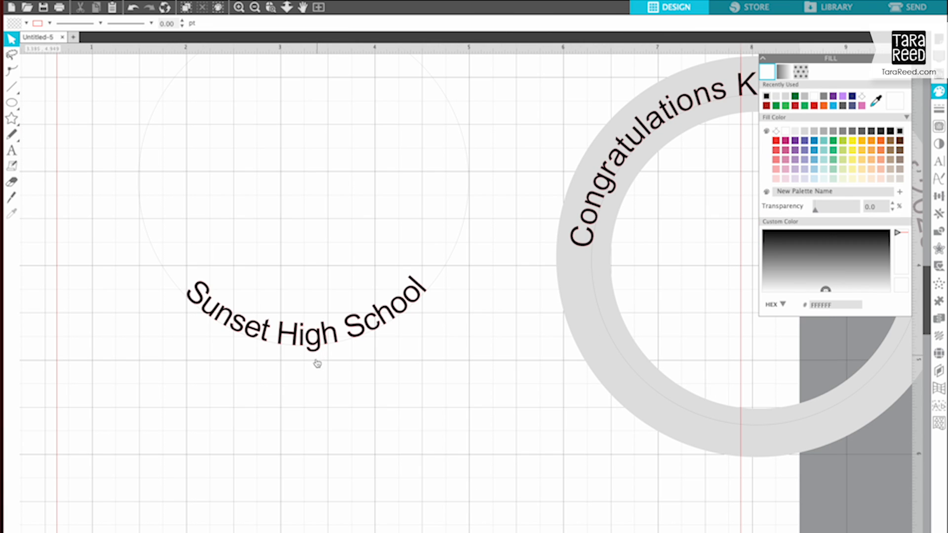
left_click(223, 315)
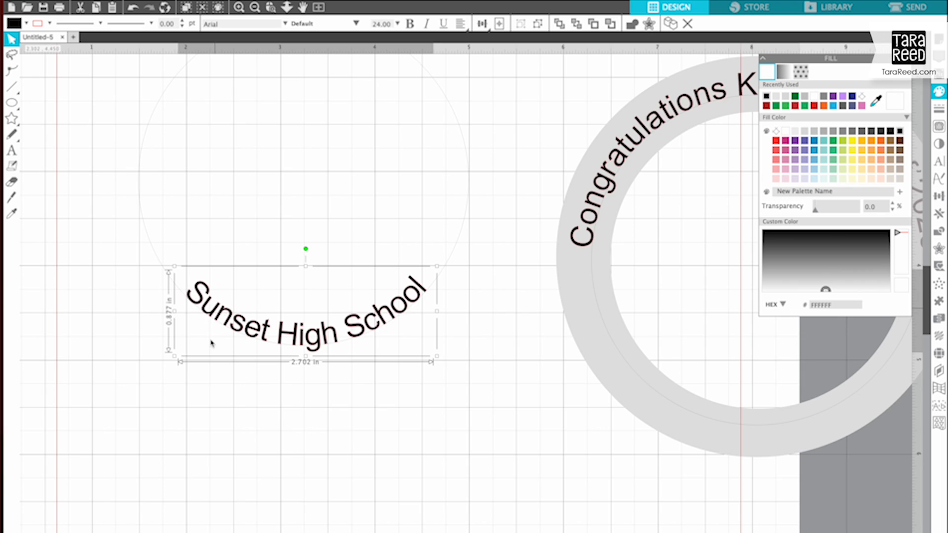
double_click(207, 309)
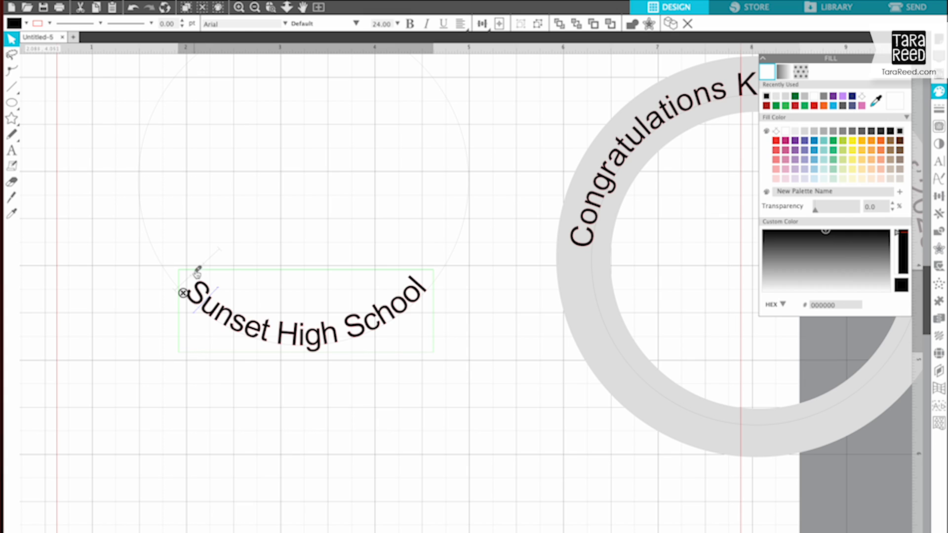
left_click_drag(195, 271, 178, 283)
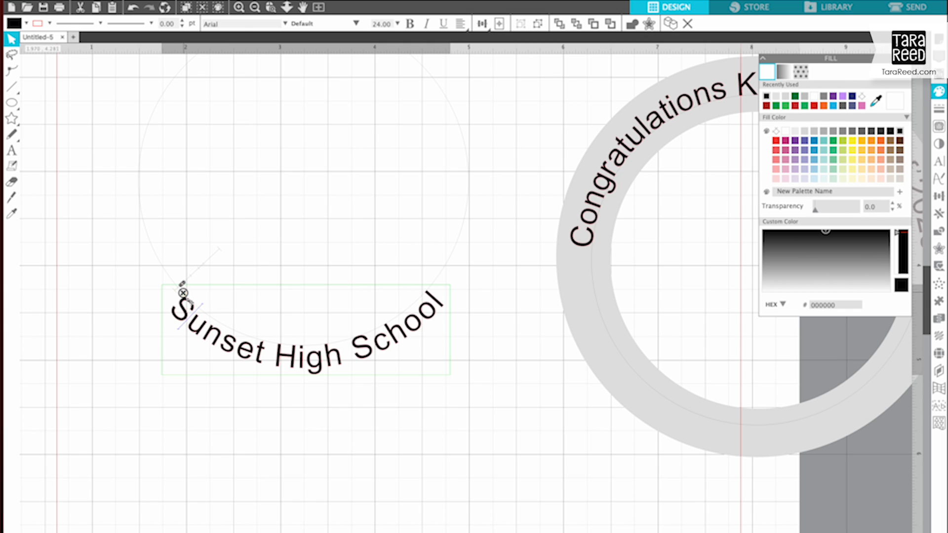
Step: Set the school text's character spacing to 90% and place it with its circle on the lower part of the gray ring
left_click(938, 163)
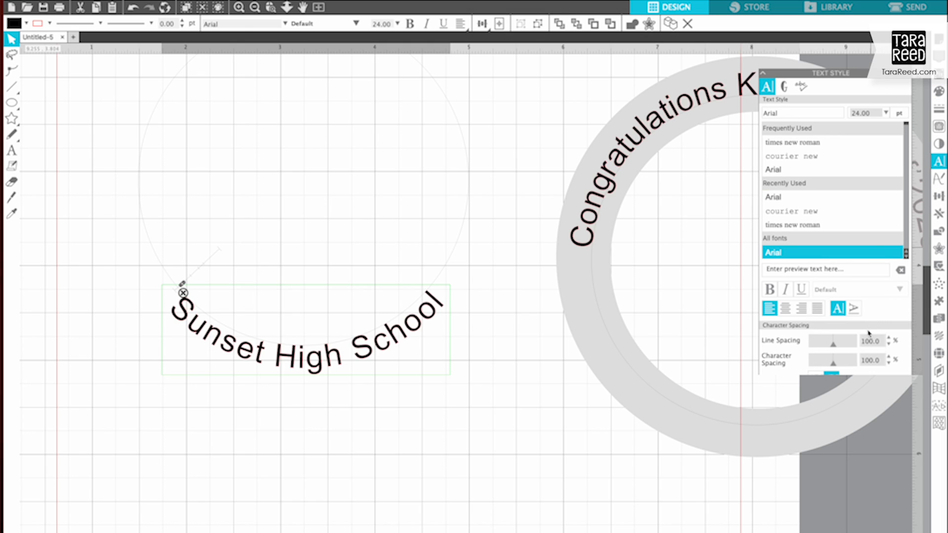
left_click_drag(880, 346, 842, 348)
type("90")
key("Return")
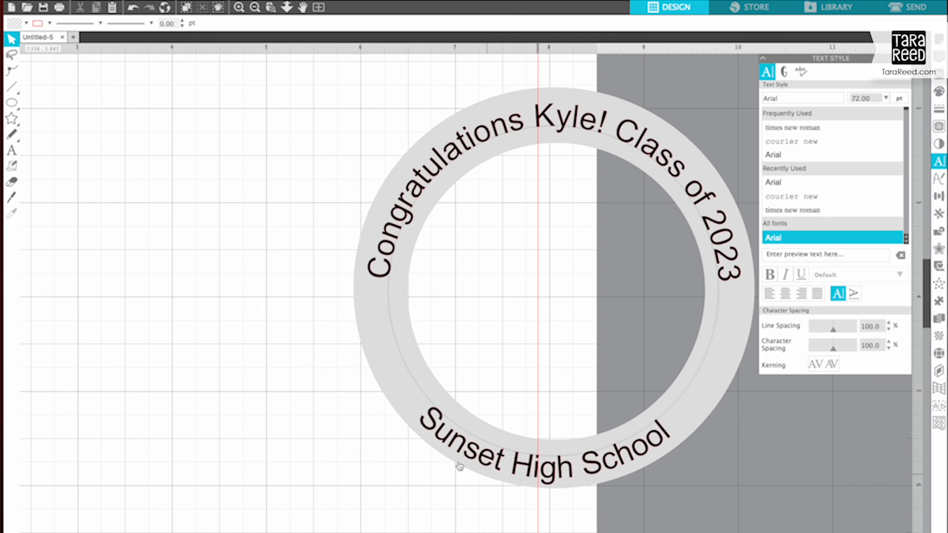
left_click(582, 459)
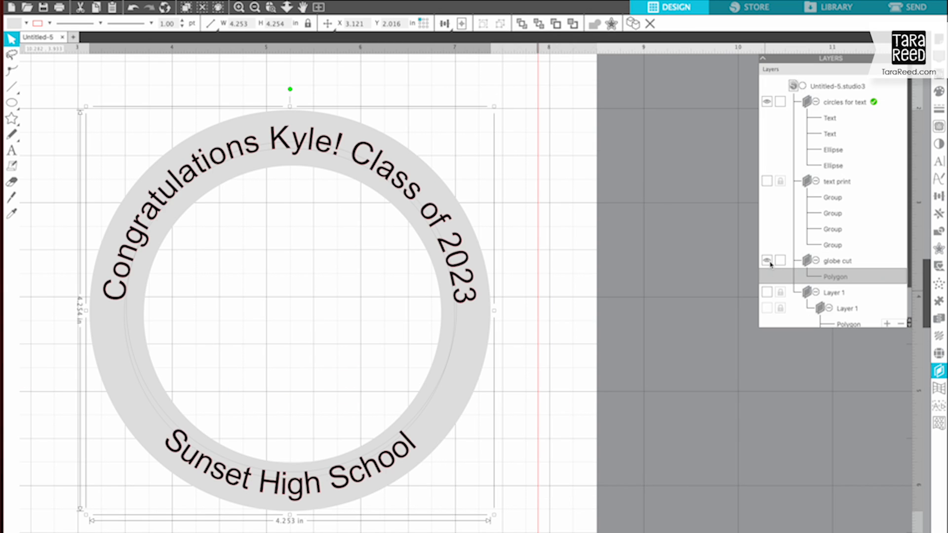
Step: Hide the globe cut layer and ungroup both curved texts together with their circles
left_click(767, 260)
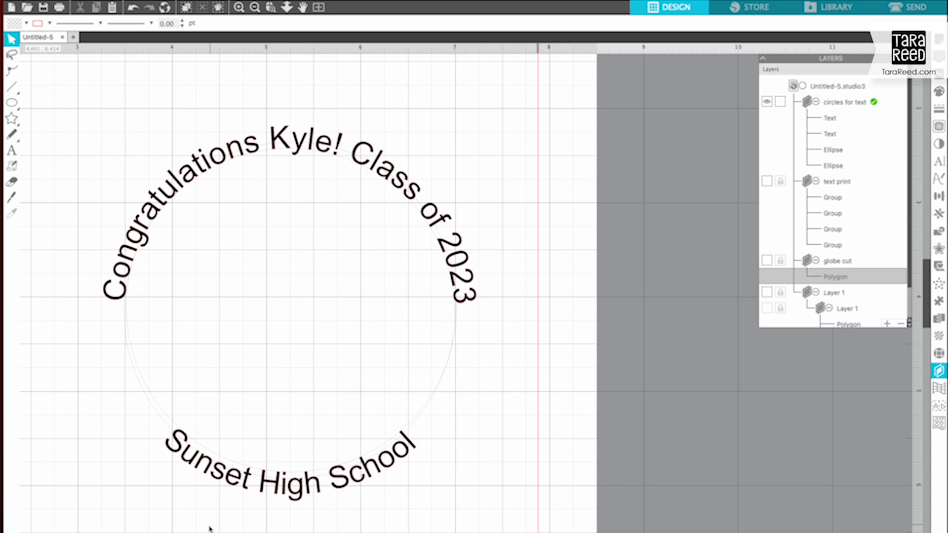
left_click(425, 258)
right_click(438, 264)
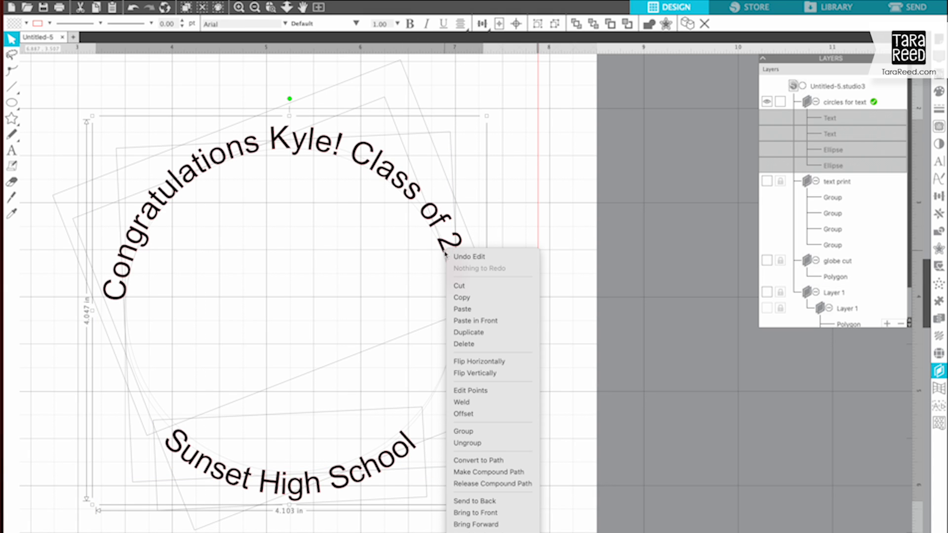
left_click(480, 444)
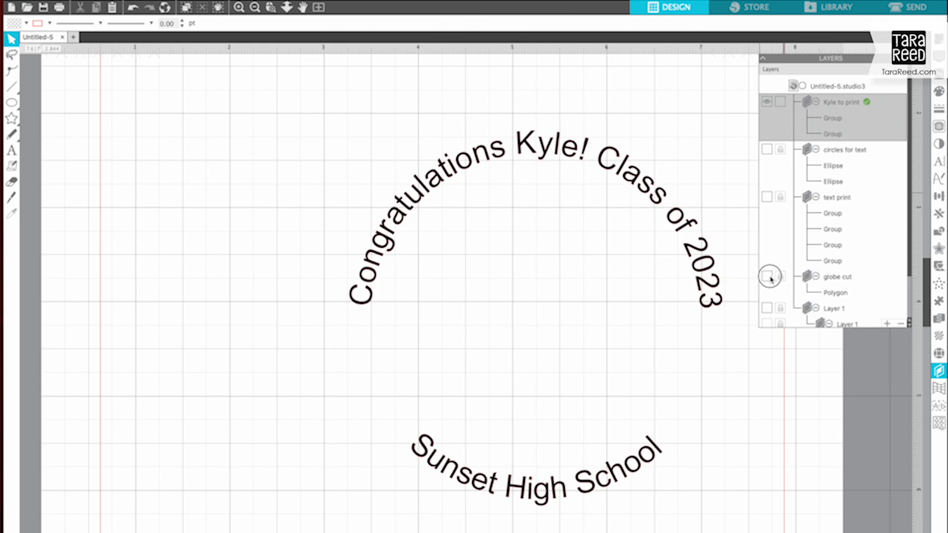
Step: Show the globe cut layer and align the two text groups and the ring to a common horizontal center
left_click(767, 275)
left_click_drag(254, 160, 647, 527)
left_click(447, 25)
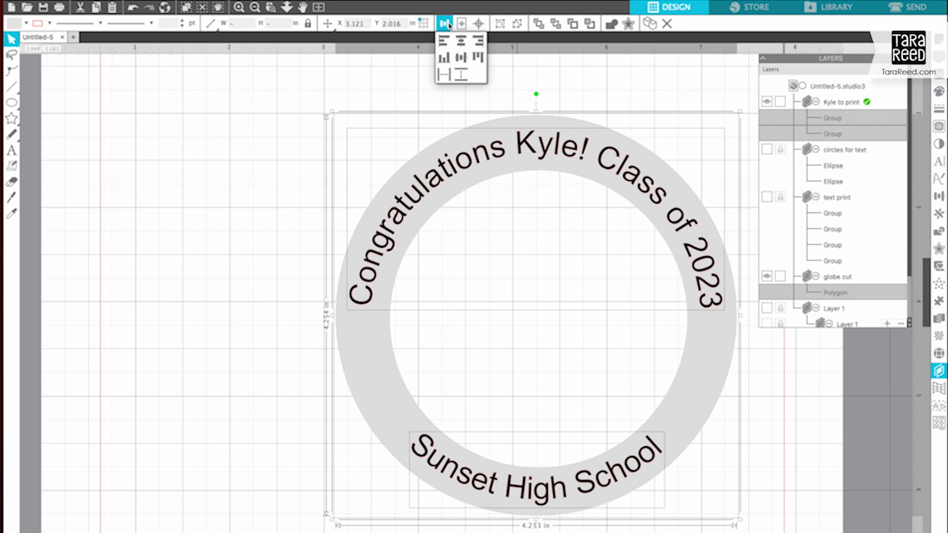
left_click(461, 43)
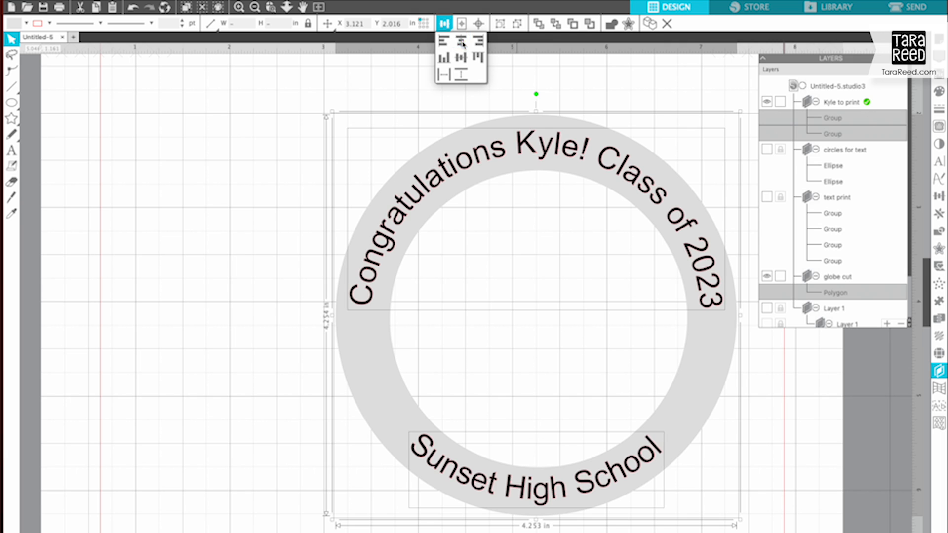
Step: Move the ring with both texts to the upper left of the page's print area and place a copy directly below it
left_click(255, 424)
key("super+minus")
key("super+minus")
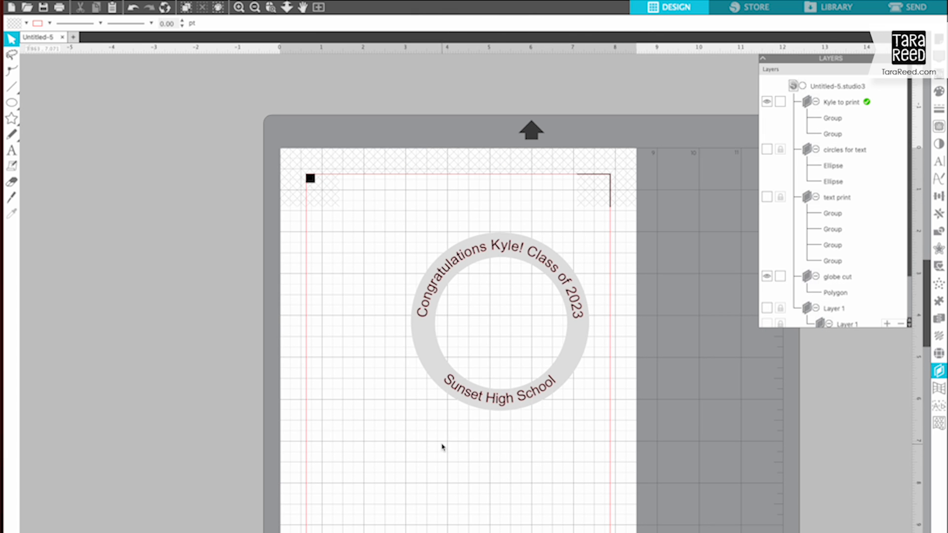
key("super+a")
left_click_drag(563, 291, 472, 237)
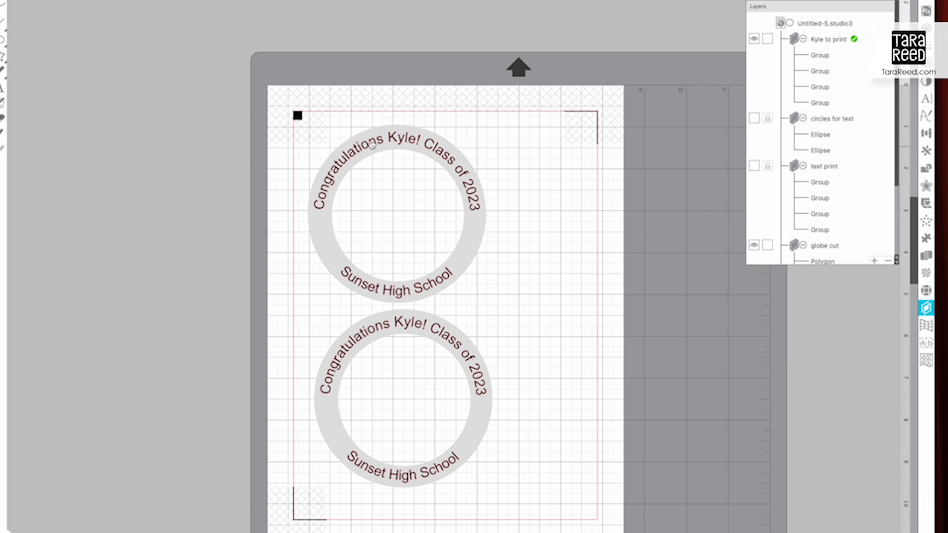